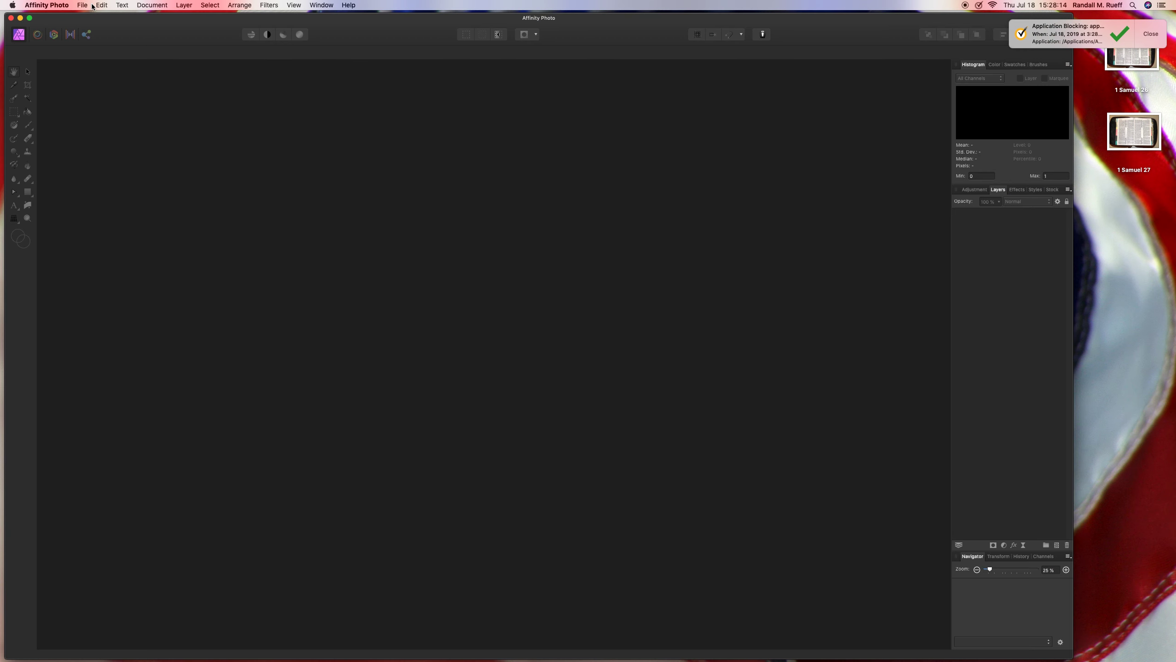
Open both the 1 Samuel 26 and 1 Samuel 27 photos at once in Affinity Photo
{"action": "left_click", "coordinate": [92, 5]}
{"action": "left_click", "coordinate": [91, 91]}
{"action": "left_click_drag", "start_coordinate": [642, 142], "coordinate": [686, 116]}
{"action": "key", "text": "Return"}
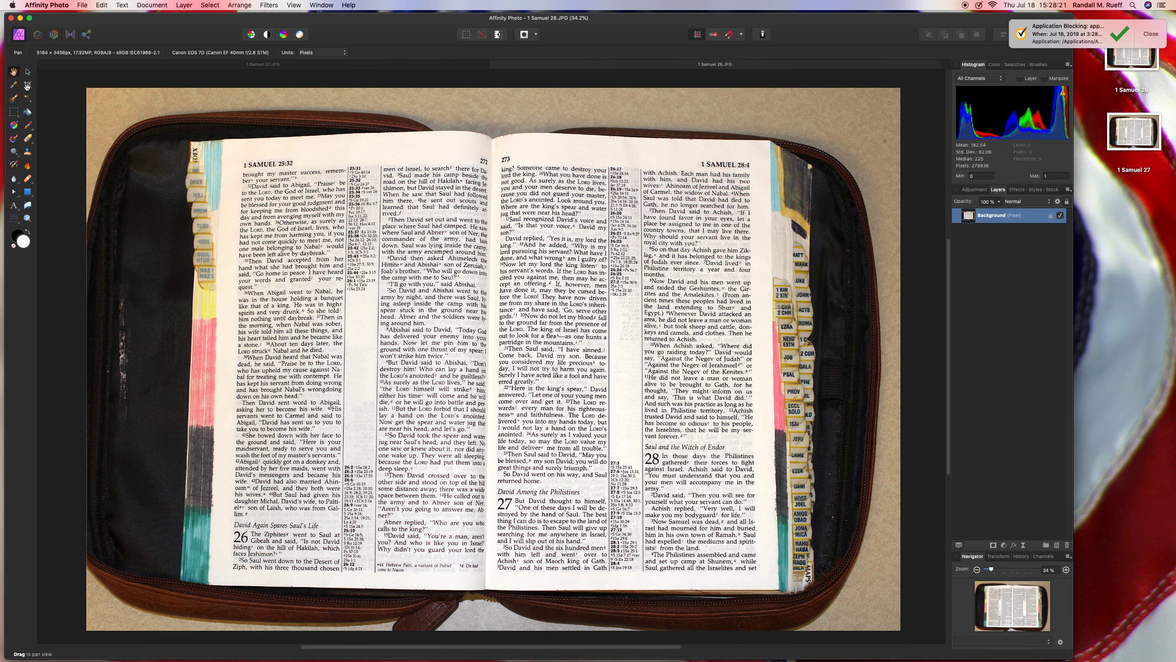
{"action": "left_click", "coordinate": [28, 85]}
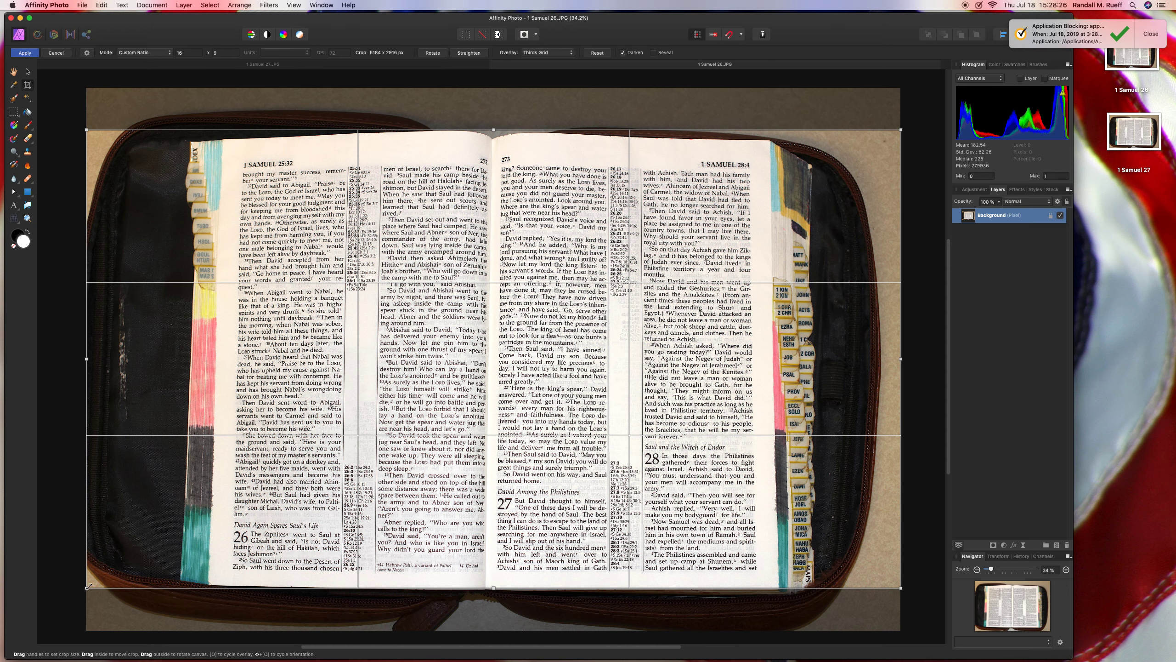
Crop the 1 Samuel 26 photo tightly around the open Bible pages and save it flattened
{"action": "left_click_drag", "start_coordinate": [86, 588], "coordinate": [103, 577]}
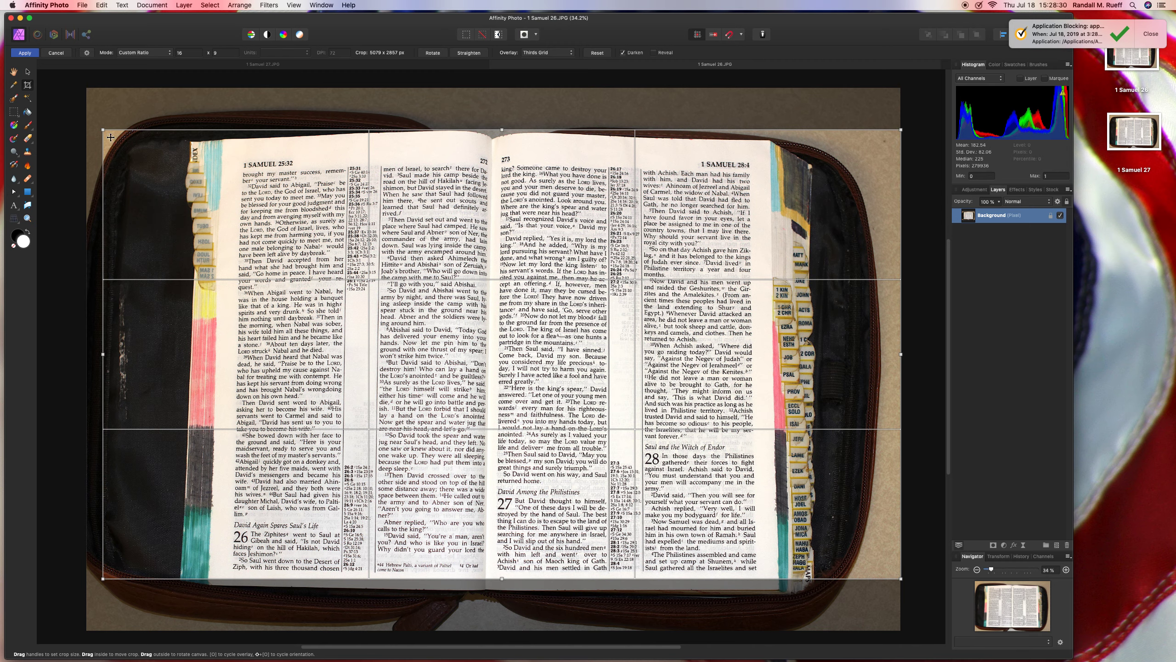
{"action": "left_click_drag", "start_coordinate": [102, 128], "coordinate": [133, 146]}
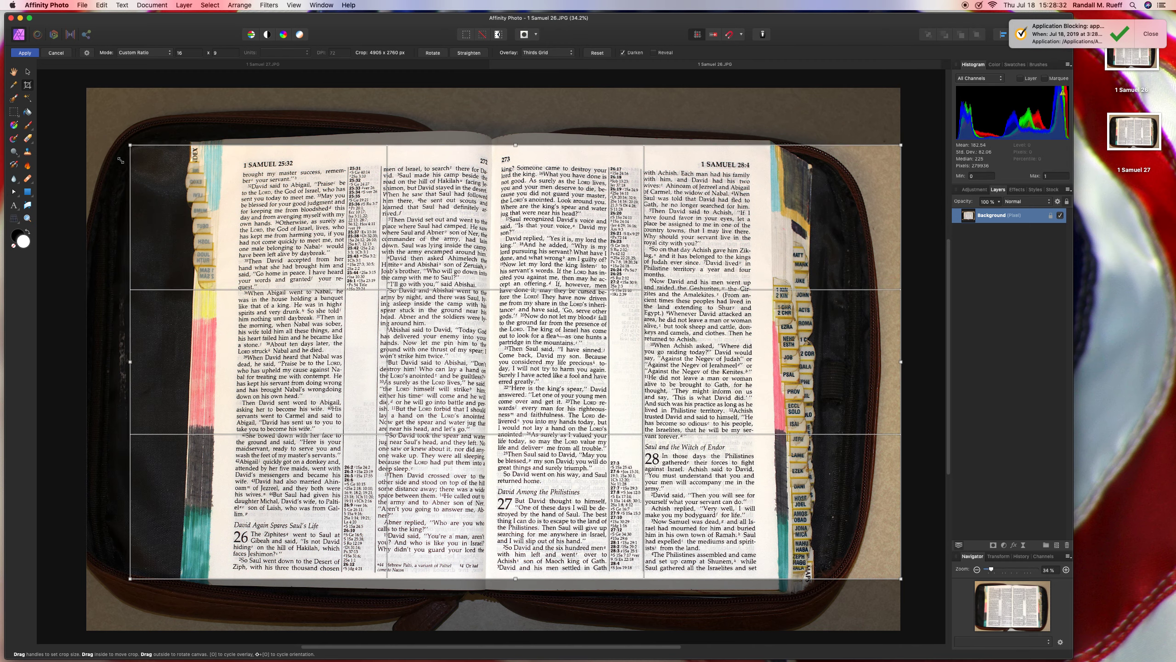
{"action": "left_click_drag", "start_coordinate": [230, 247], "coordinate": [315, 247]}
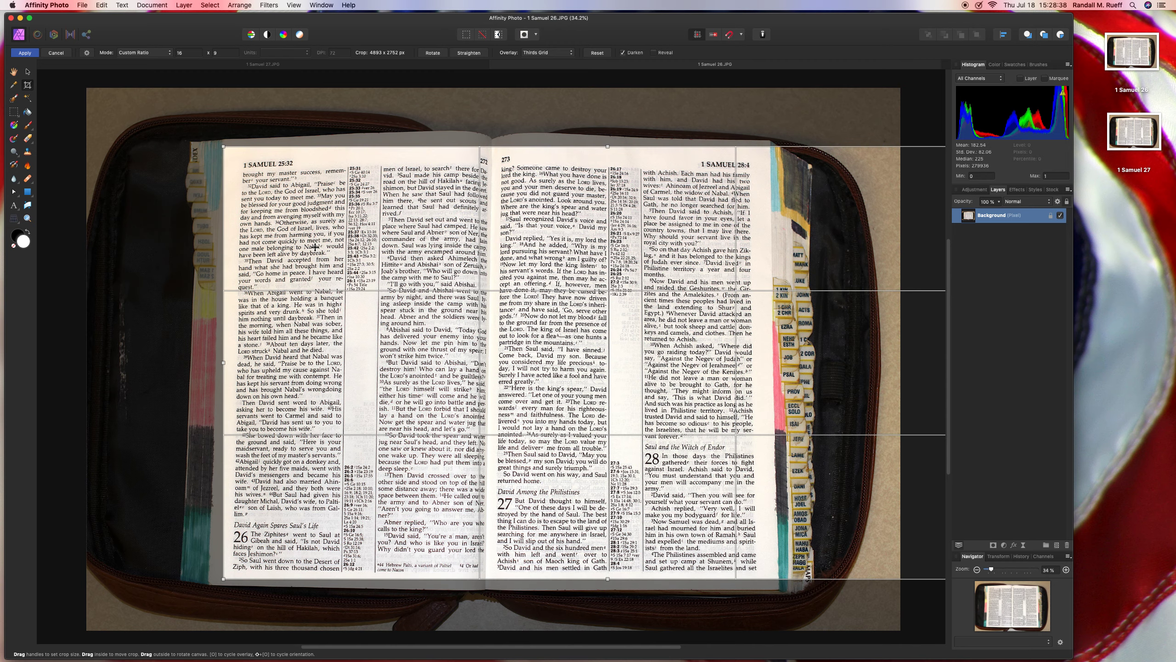
{"action": "key", "text": "Return"}
{"action": "key", "text": "super+s"}
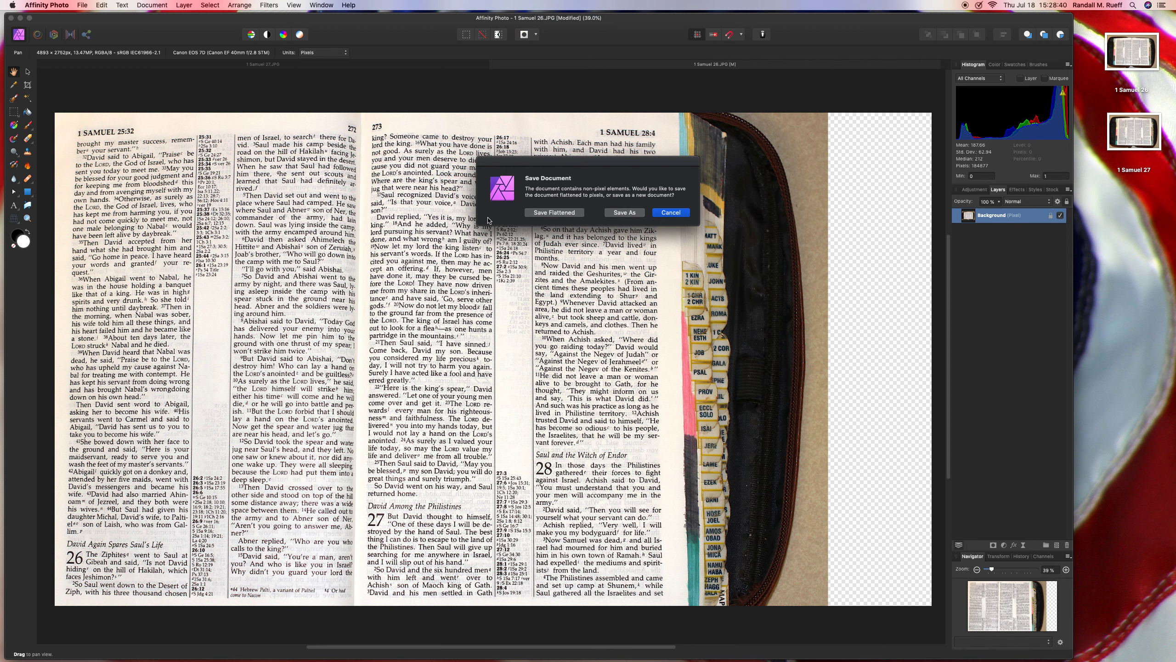
{"action": "left_click", "coordinate": [531, 213]}
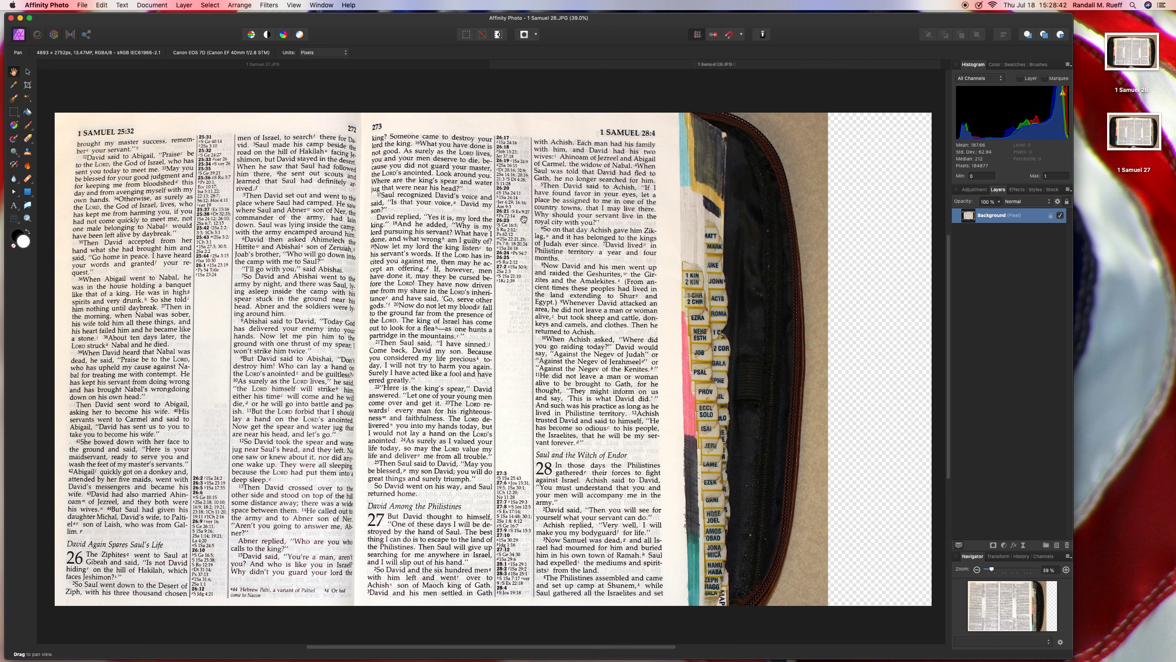
Draw a rectangle over the right-hand page, rotate it slightly and nudge it into place
{"action": "left_click", "coordinate": [33, 197]}
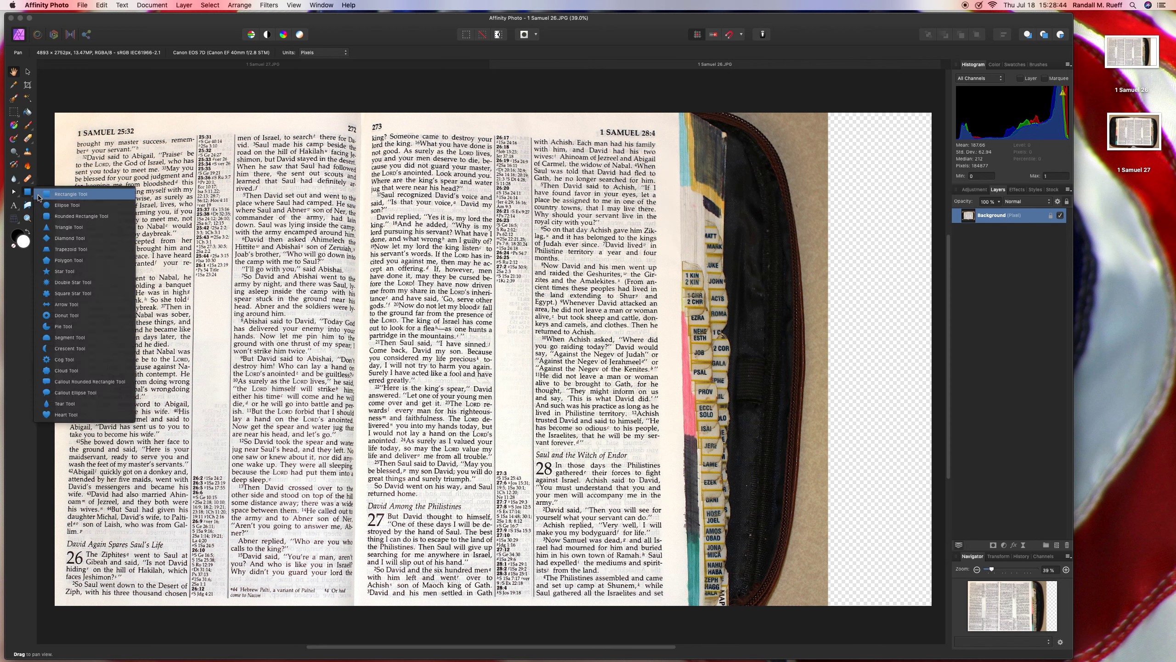
{"action": "mouse_move", "coordinate": [935, 610]}
{"action": "left_mouse_down"}
{"action": "mouse_move", "coordinate": [548, 227]}
{"action": "mouse_move", "coordinate": [537, 106]}
{"action": "left_mouse_up"}
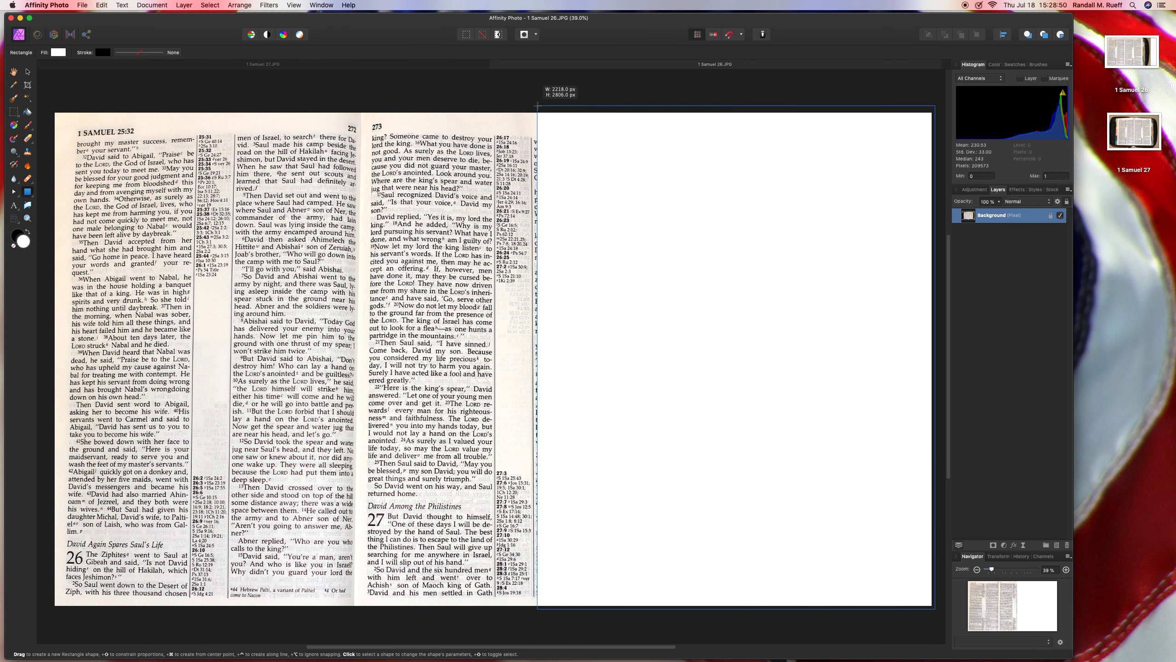
{"action": "left_click_drag", "start_coordinate": [537, 106], "coordinate": [537, 106]}
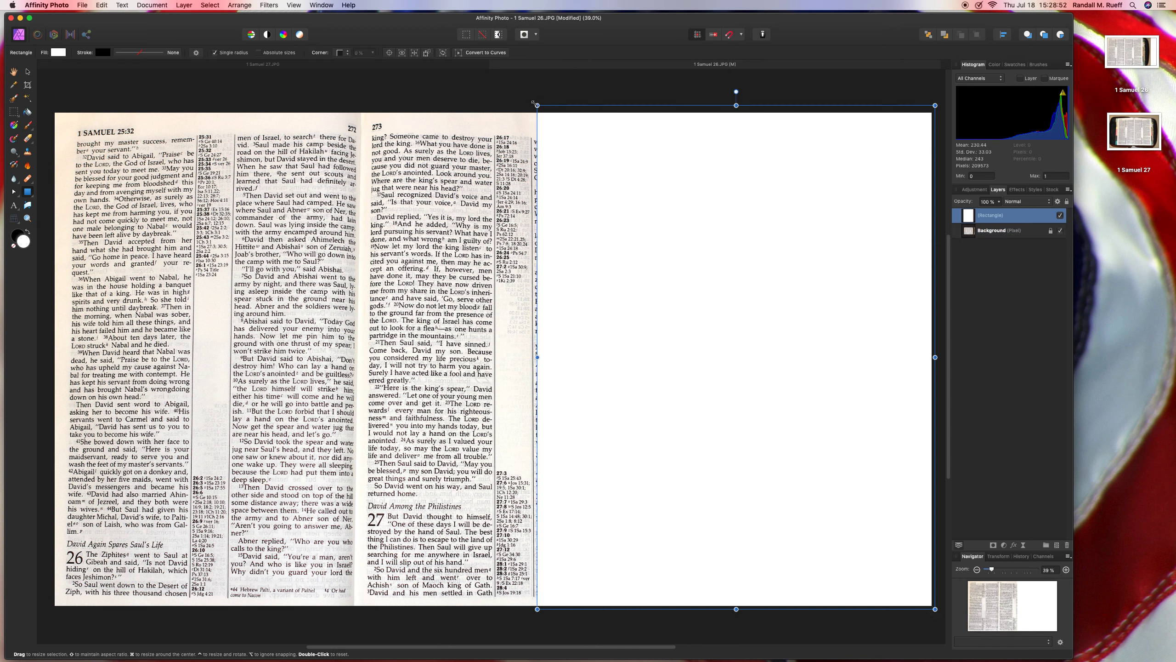
{"action": "left_click_drag", "start_coordinate": [534, 103], "coordinate": [530, 103]}
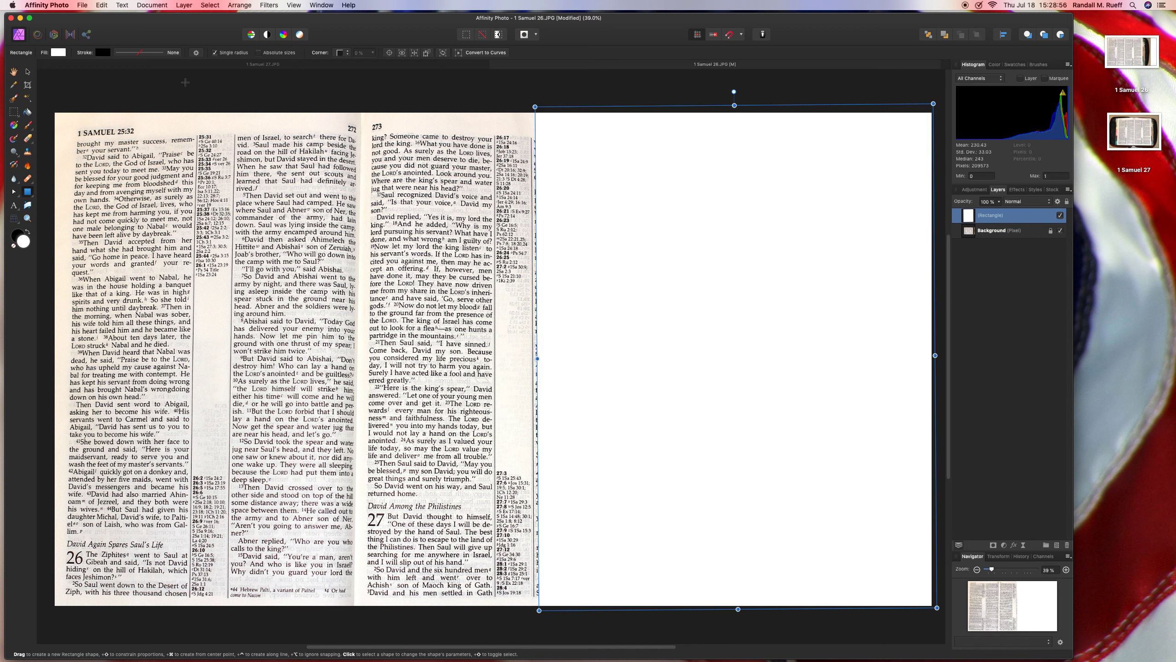
{"action": "left_click", "coordinate": [28, 71]}
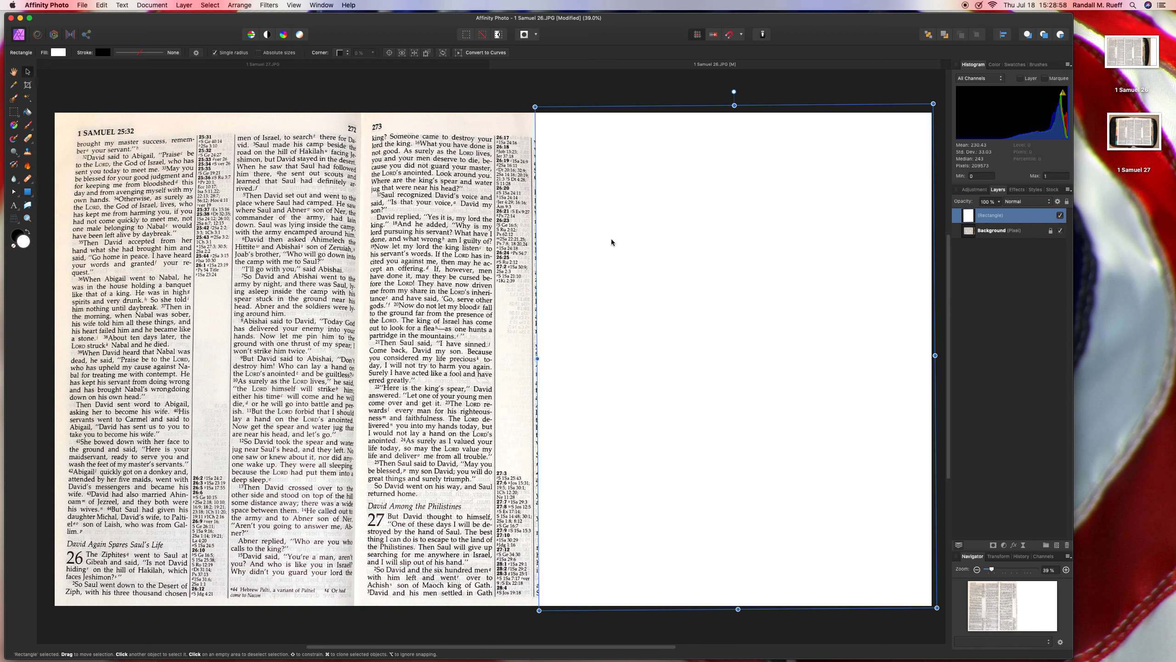
{"action": "left_click_drag", "start_coordinate": [610, 237], "coordinate": [612, 239]}
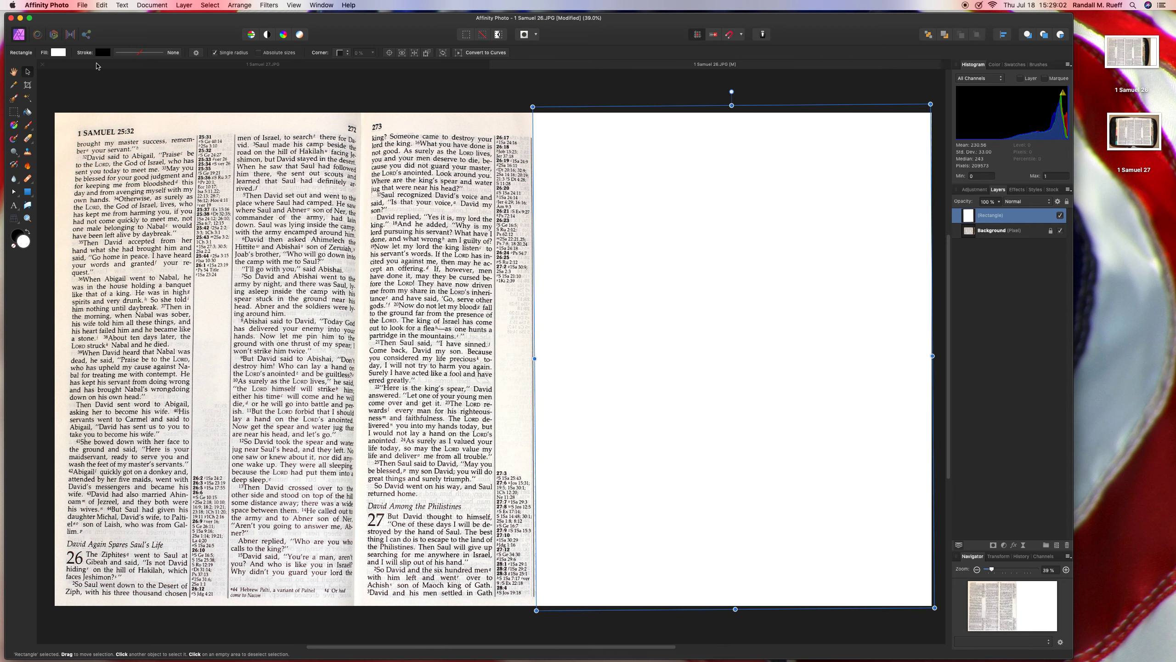
{"action": "left_click", "coordinate": [58, 52]}
Fill the rectangle with a warm pale yellow-orange and start a text box on it
{"action": "left_click_drag", "start_coordinate": [161, 135], "coordinate": [98, 131]}
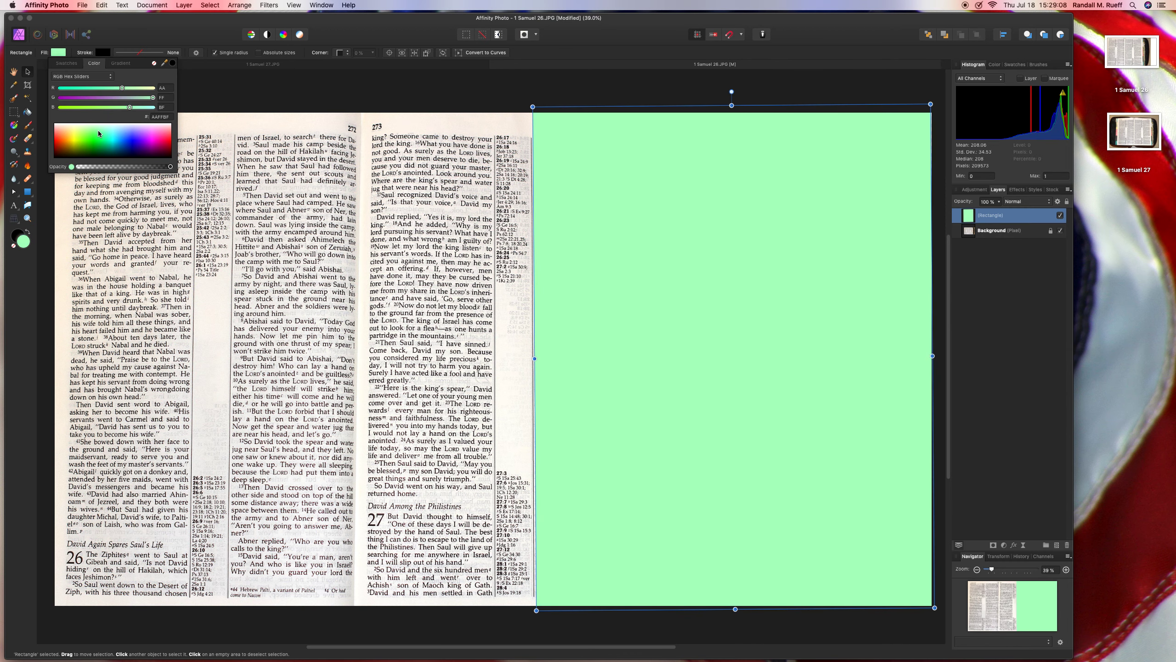
{"action": "left_click_drag", "start_coordinate": [96, 130], "coordinate": [64, 129]}
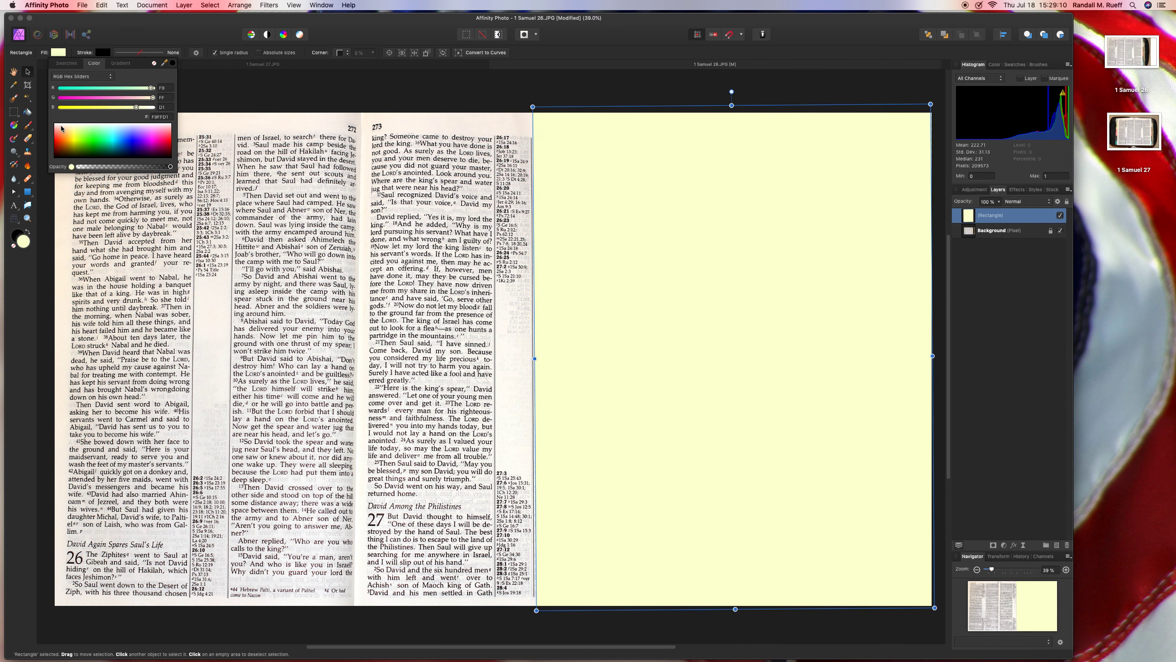
{"action": "left_click", "coordinate": [69, 129]}
{"action": "left_click_drag", "start_coordinate": [67, 128], "coordinate": [69, 133]}
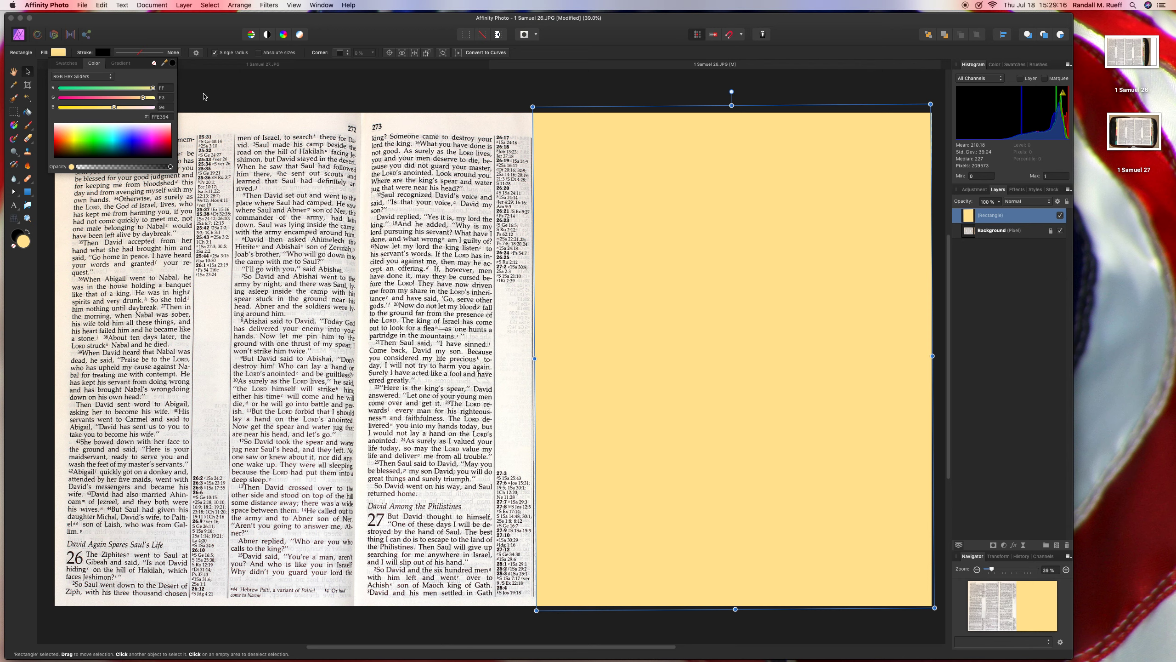
{"action": "left_click", "coordinate": [72, 154]}
{"action": "left_click", "coordinate": [15, 208]}
{"action": "left_click_drag", "start_coordinate": [565, 275], "coordinate": [592, 306]}
Bring the text to the front and type '1 Samuel 26' and '1 - 25' on two lines
{"action": "type", "text": "Samuel"}
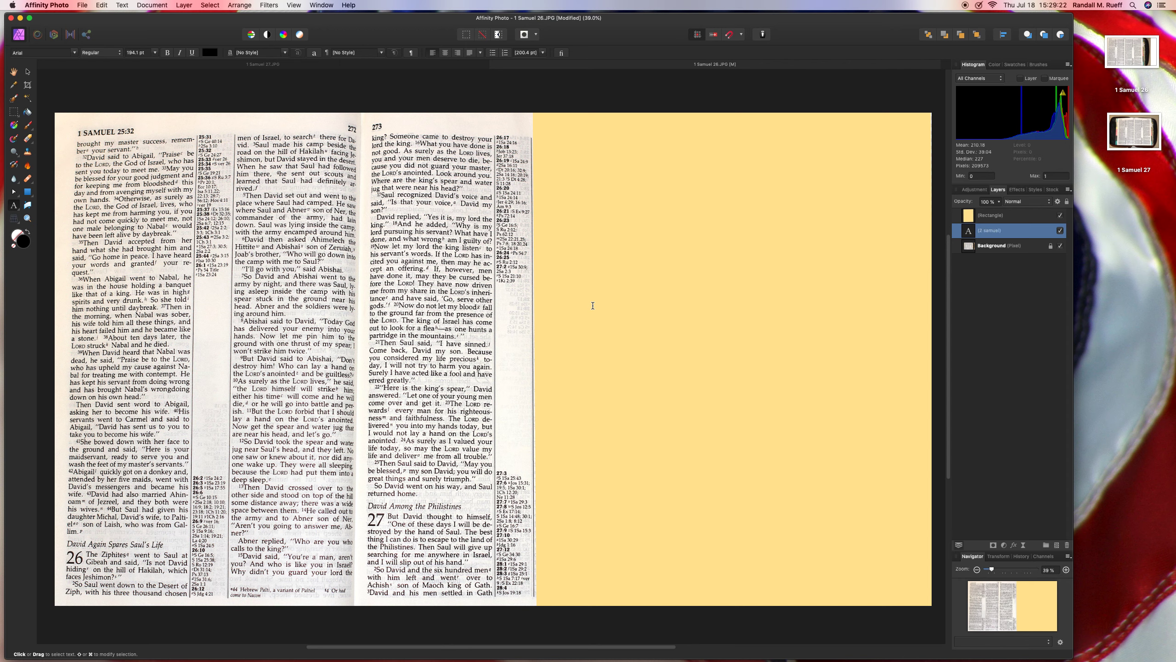
{"action": "key", "text": "BackSpace"}
{"action": "key", "text": "BackSpace"}
{"action": "key", "text": "BackSpace"}
{"action": "key", "text": "BackSpace"}
{"action": "key", "text": "super+a"}
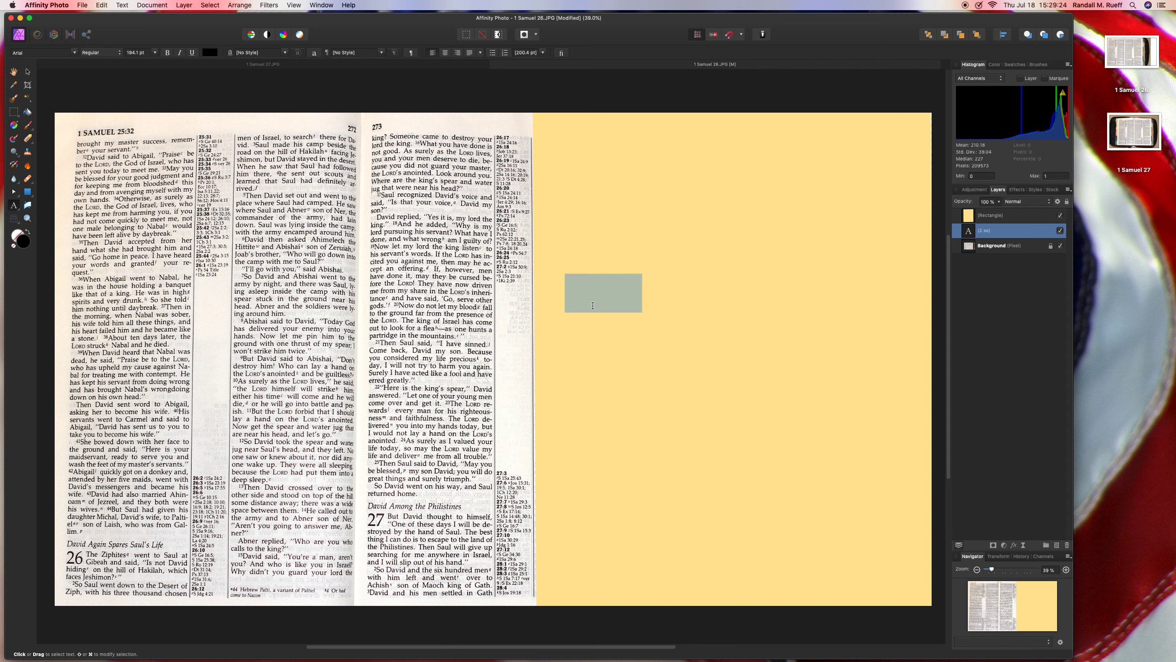
{"action": "left_click", "coordinate": [239, 5]}
{"action": "left_click", "coordinate": [259, 48]}
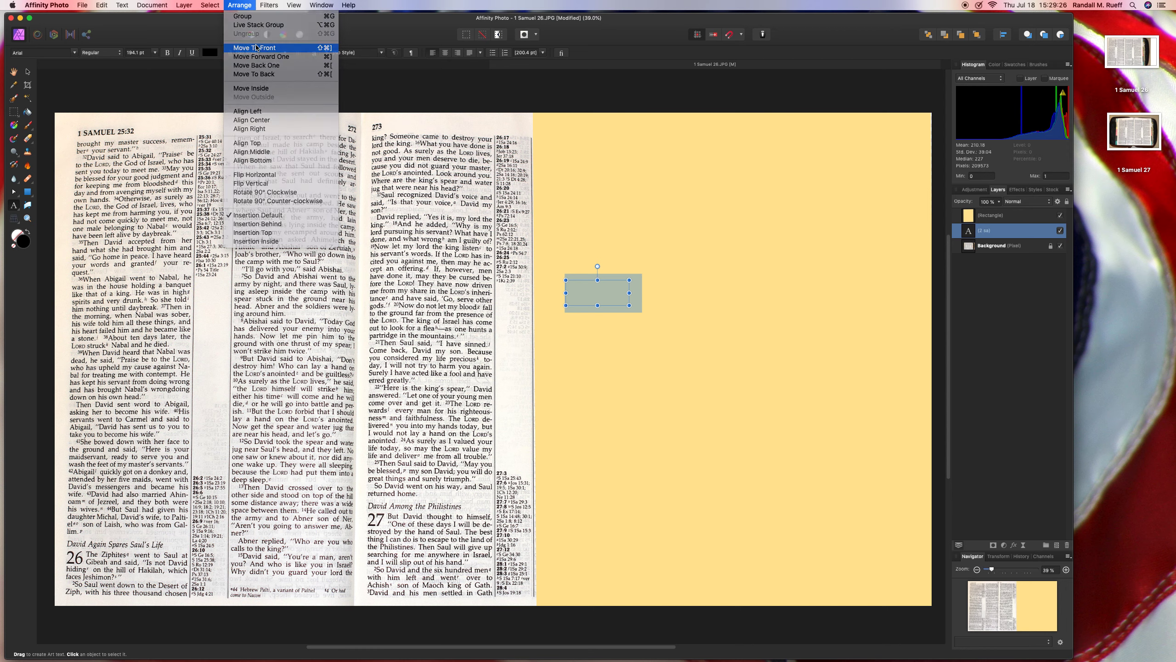
{"action": "type", "text": "1"}
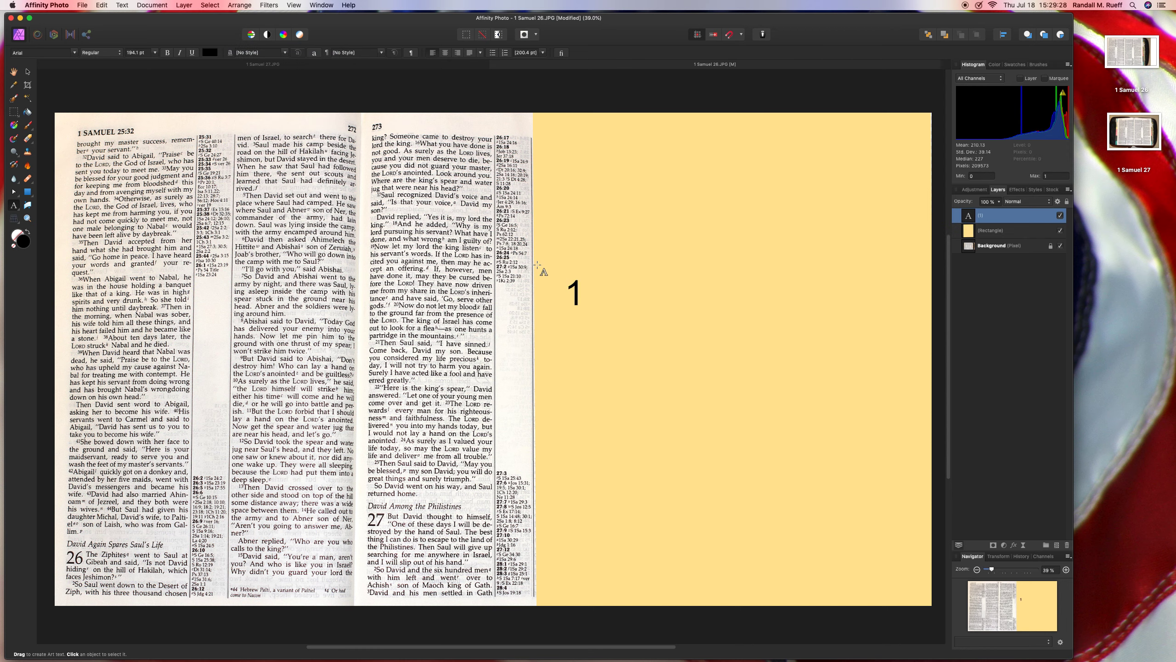
{"action": "type", "text": " Samuel"}
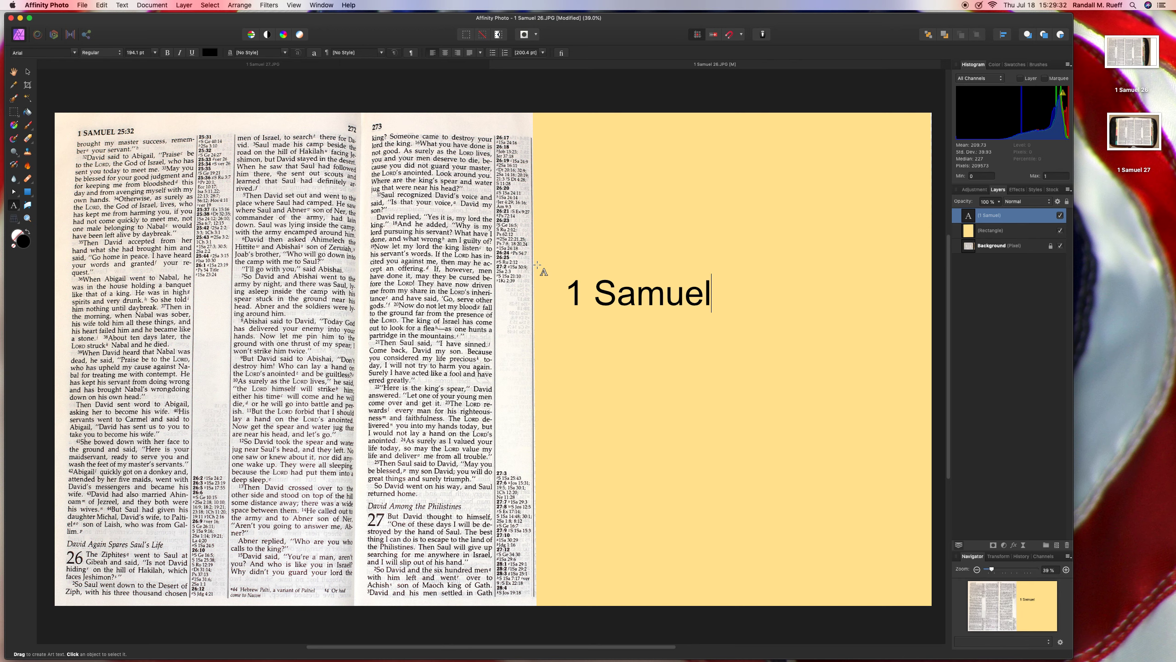
{"action": "type", "text": " 26 "}
{"action": "type", "text": "1 - "}
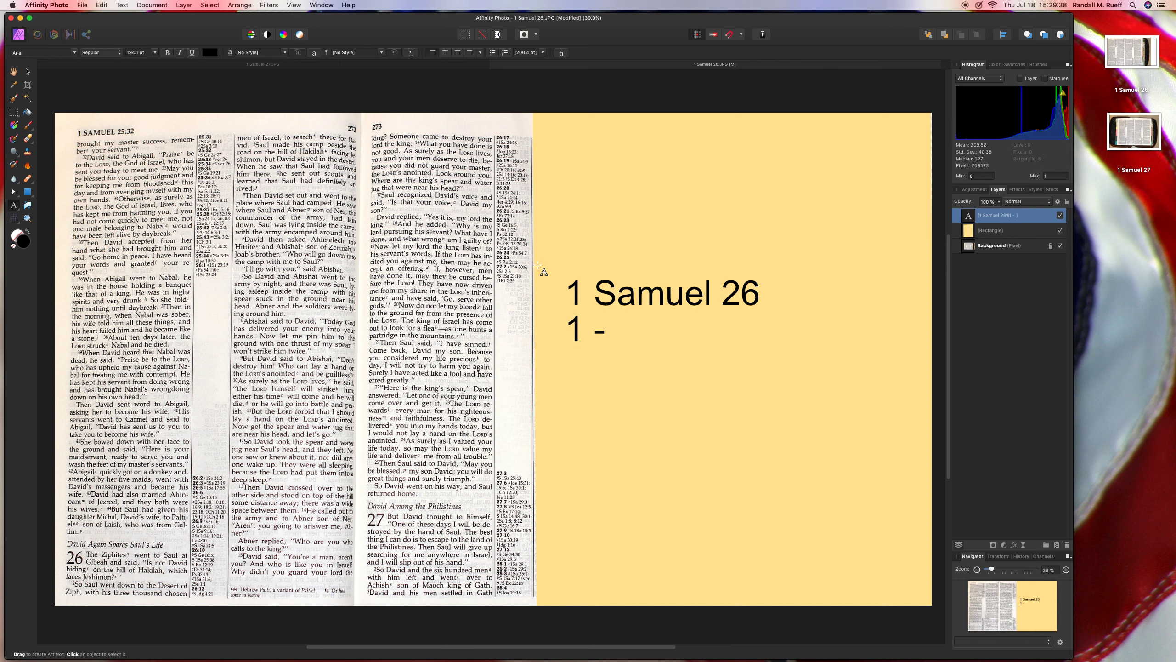
{"action": "type", "text": "25"}
{"action": "key", "text": "super+a"}
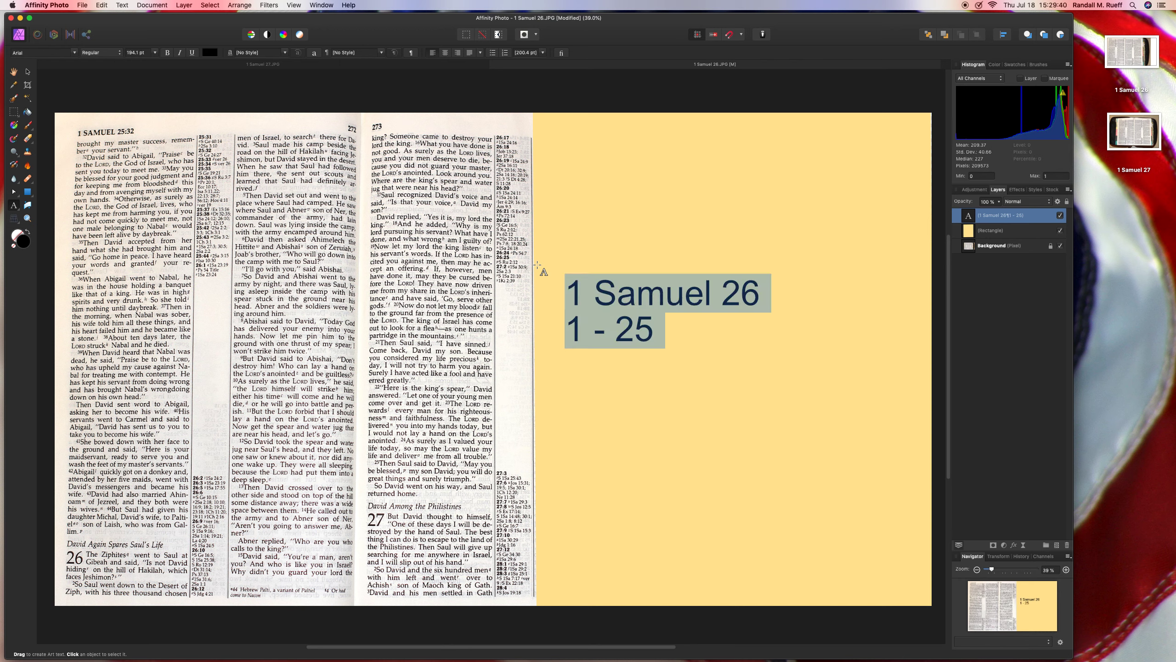
Centre-align the title lines, trying white text before settling back on black
{"action": "left_click", "coordinate": [445, 52]}
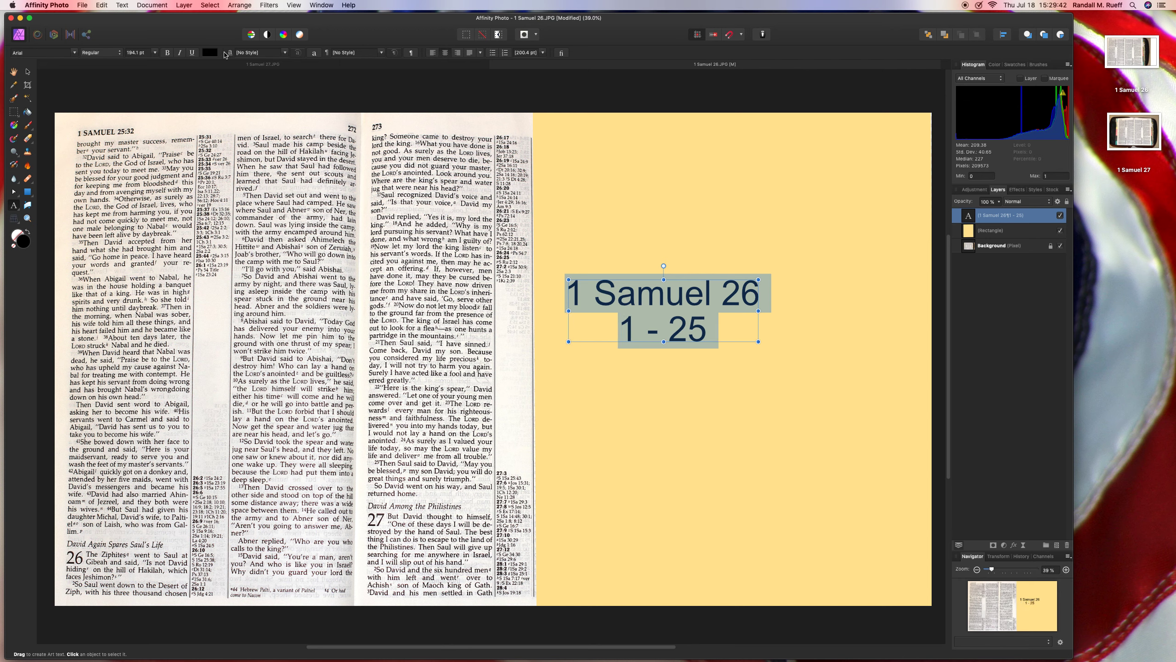
{"action": "left_click", "coordinate": [215, 55]}
{"action": "left_click", "coordinate": [253, 125]}
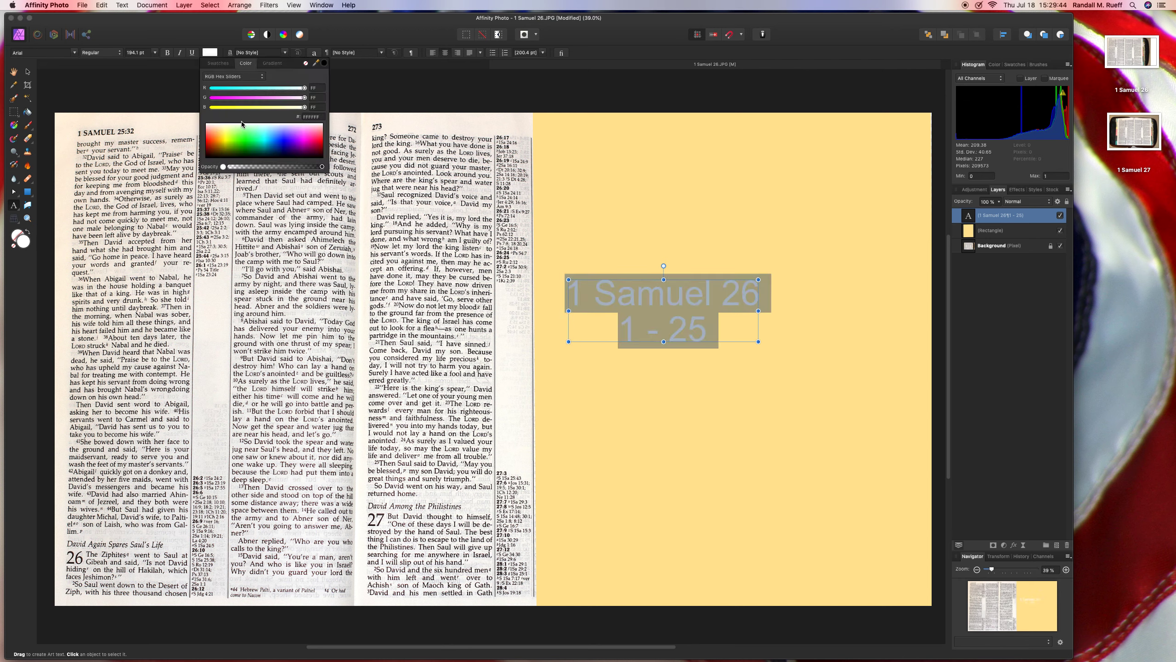
{"action": "key", "text": "Escape"}
{"action": "double_click", "coordinate": [647, 295]}
{"action": "key", "text": "super+a"}
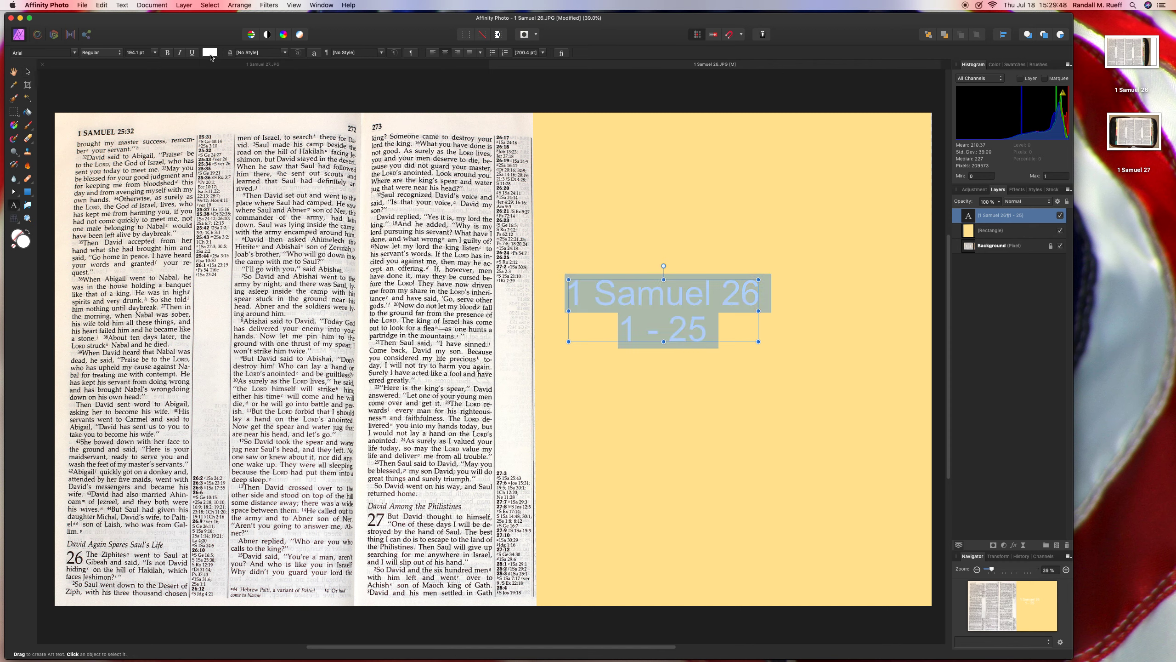
{"action": "left_click", "coordinate": [211, 54]}
{"action": "left_click", "coordinate": [259, 160]}
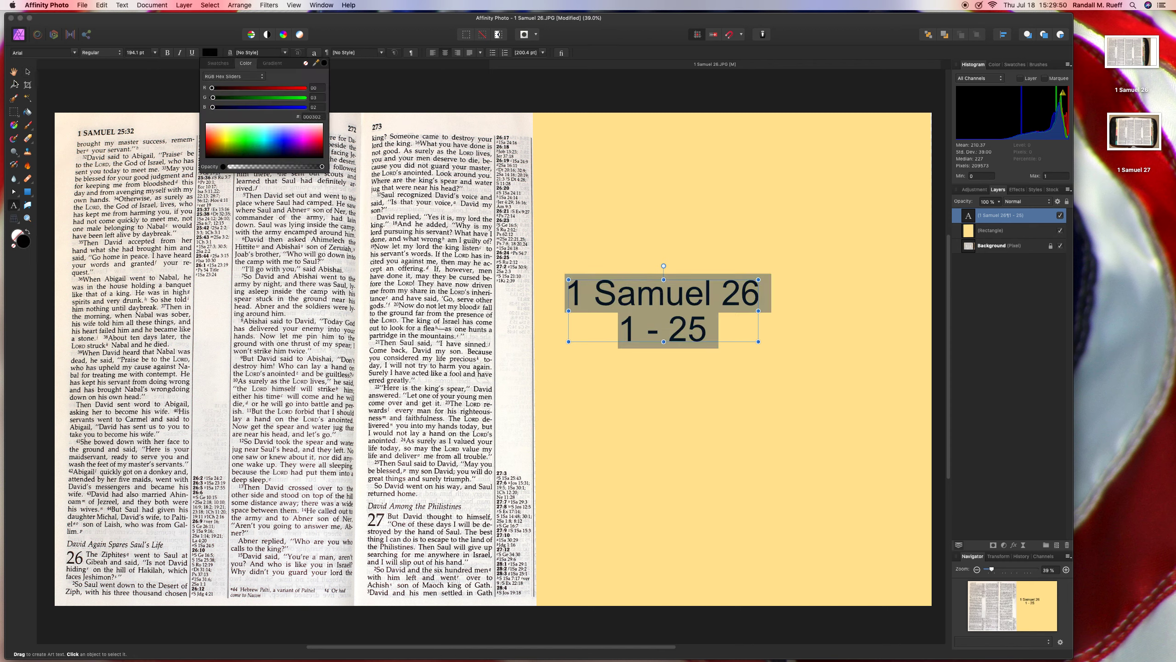
{"action": "key", "text": "Escape"}
Enlarge and centre the title on the yellow panel, then save and close 1 Samuel 26
{"action": "key", "text": "v"}
{"action": "left_click_drag", "start_coordinate": [634, 298], "coordinate": [616, 296]}
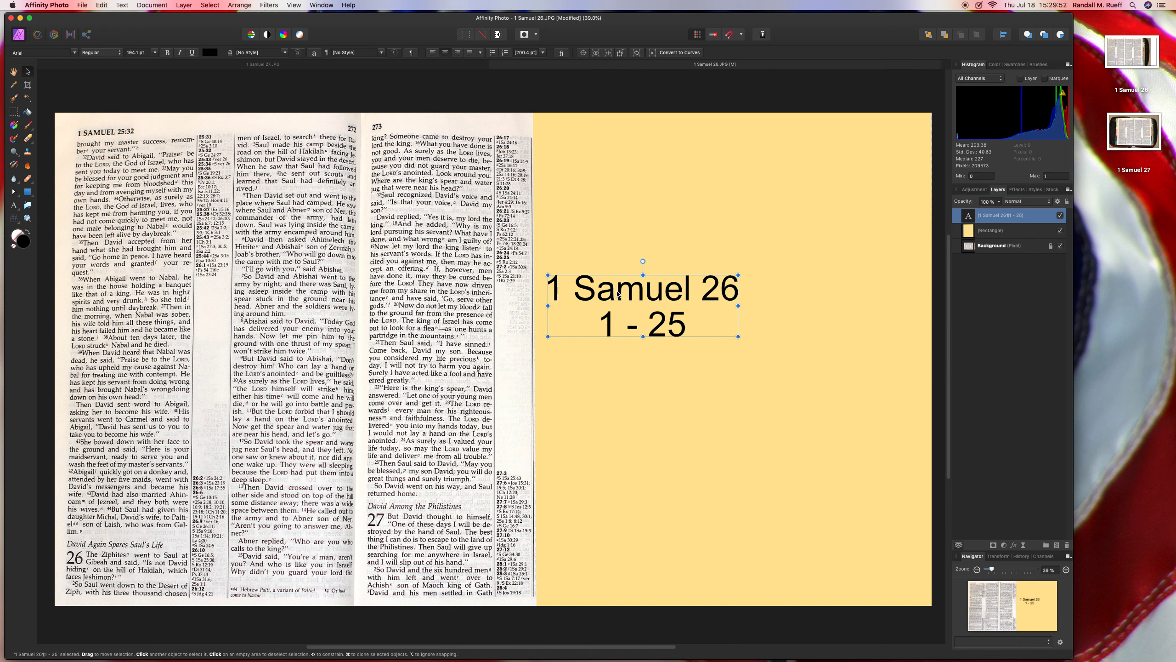
{"action": "left_click_drag", "start_coordinate": [740, 339], "coordinate": [917, 389]}
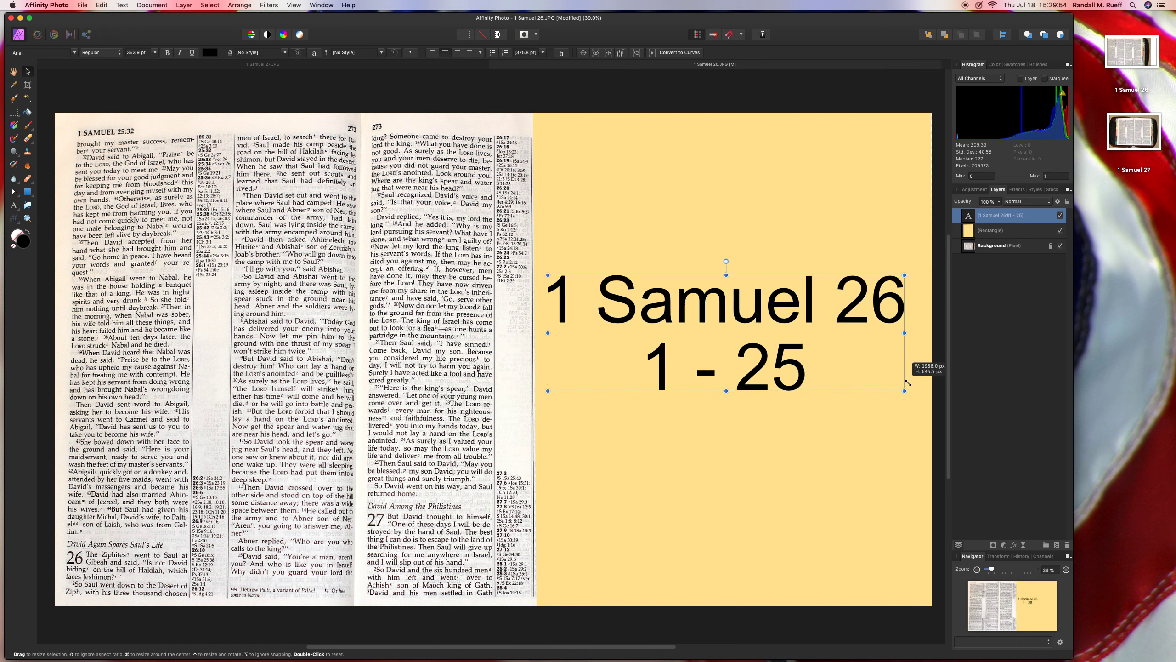
{"action": "left_click_drag", "start_coordinate": [830, 322], "coordinate": [836, 341]}
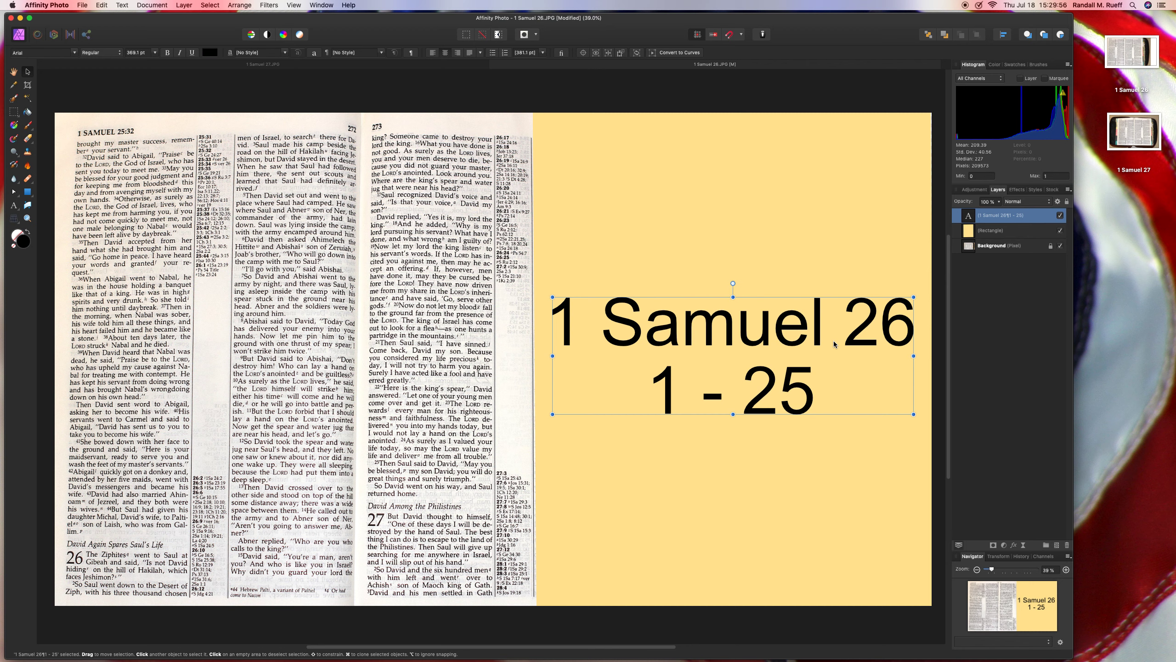
{"action": "left_click_drag", "start_coordinate": [836, 341], "coordinate": [834, 339]}
{"action": "left_click", "coordinate": [767, 229]}
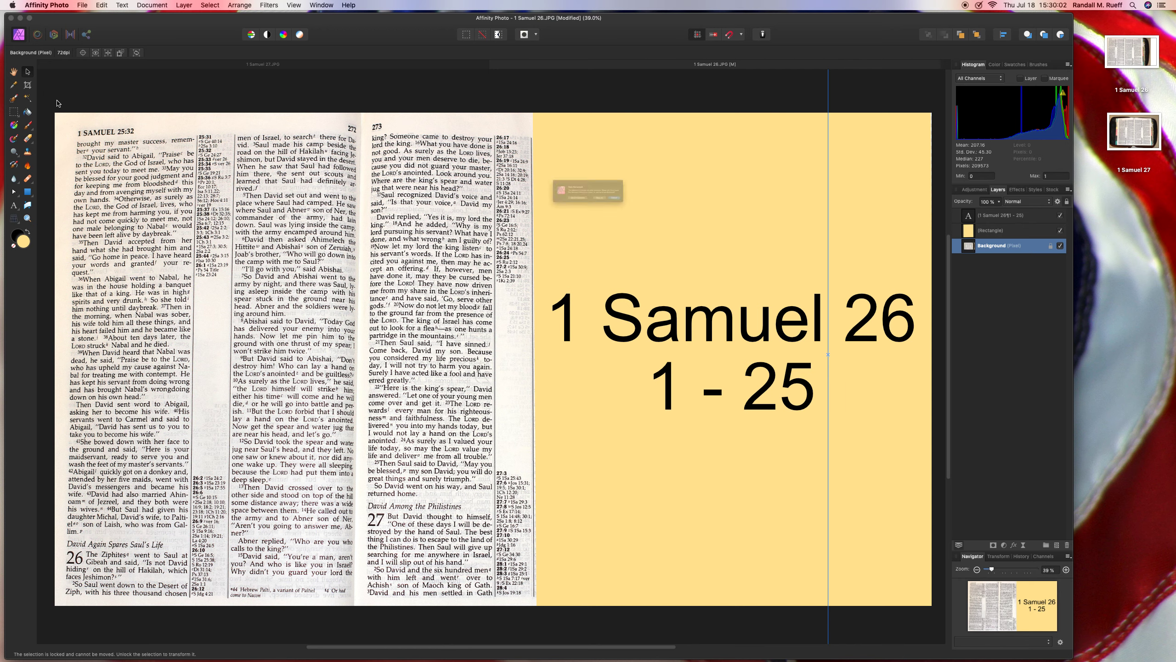
{"action": "left_click", "coordinate": [563, 214]}
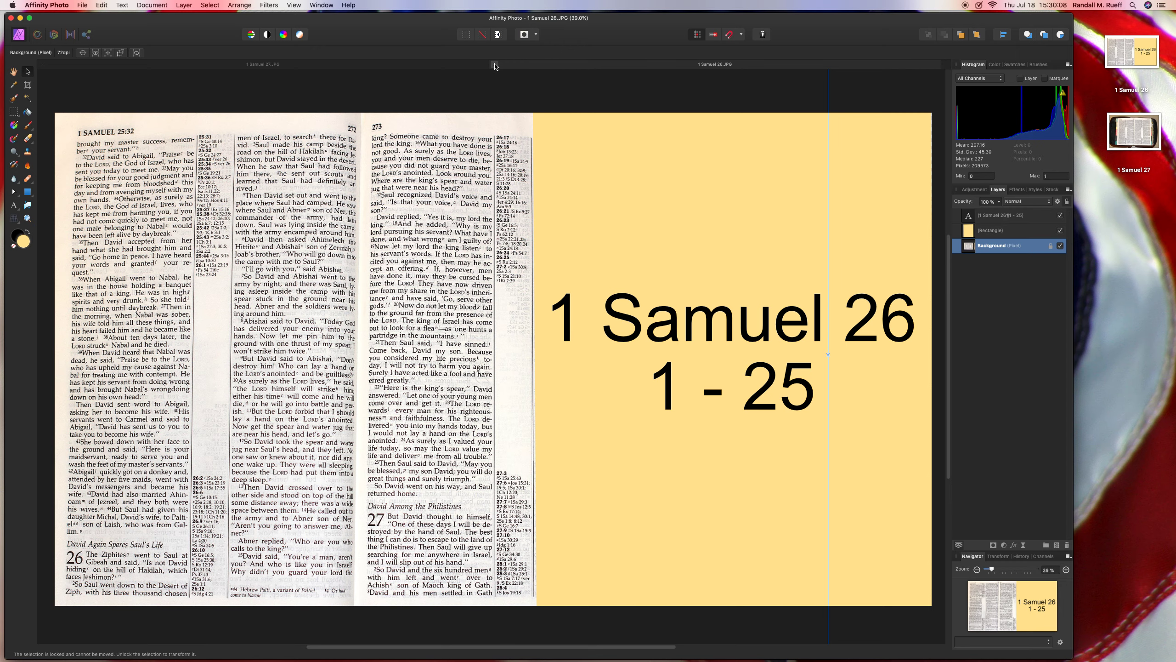
{"action": "left_click", "coordinate": [495, 66]}
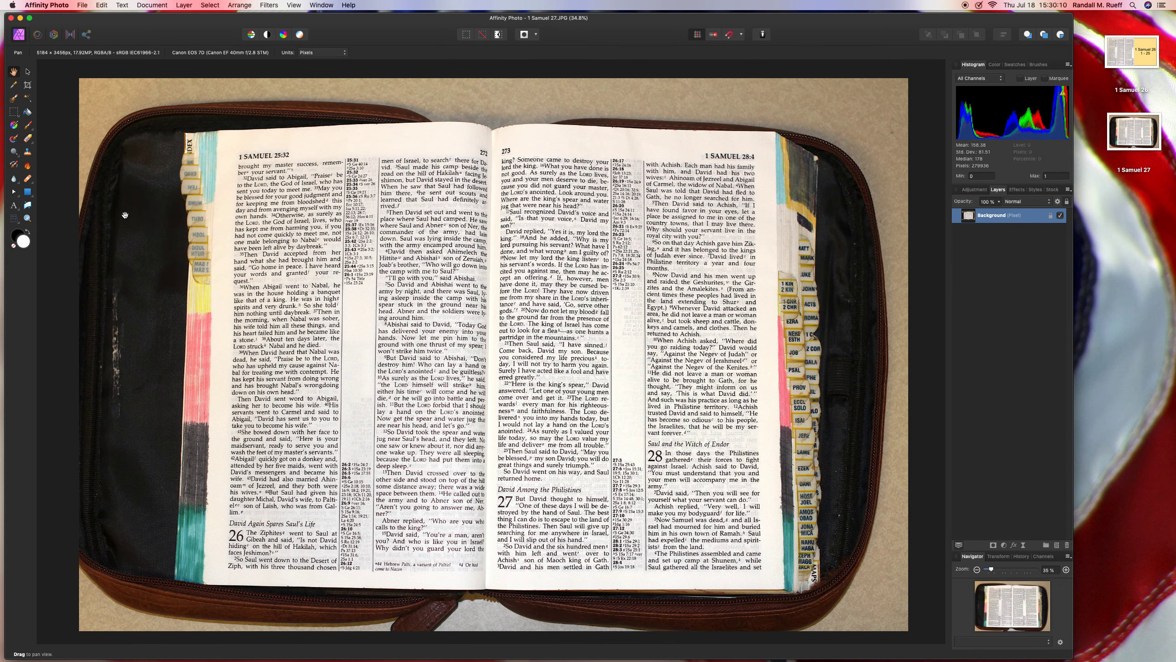
Crop the 1 Samuel 27 photo tightly around the open pages and save it flattened
{"action": "left_click", "coordinate": [28, 85]}
{"action": "left_click_drag", "start_coordinate": [77, 118], "coordinate": [110, 138]}
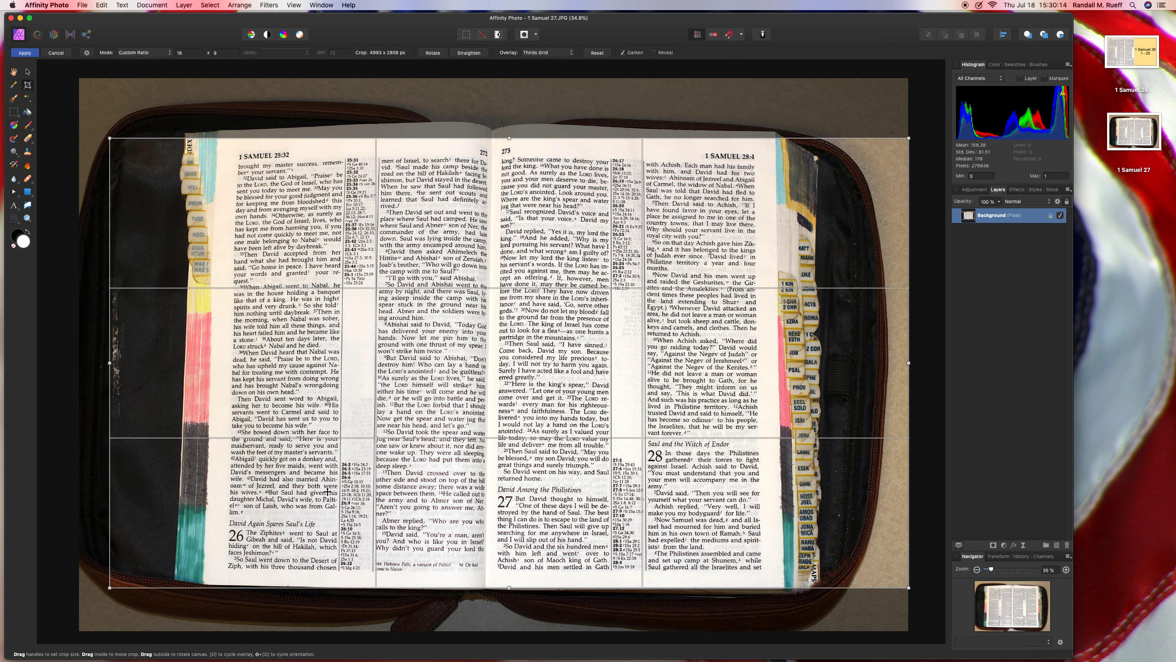
{"action": "left_click_drag", "start_coordinate": [109, 588], "coordinate": [128, 582]}
{"action": "left_click_drag", "start_coordinate": [755, 401], "coordinate": [677, 404]}
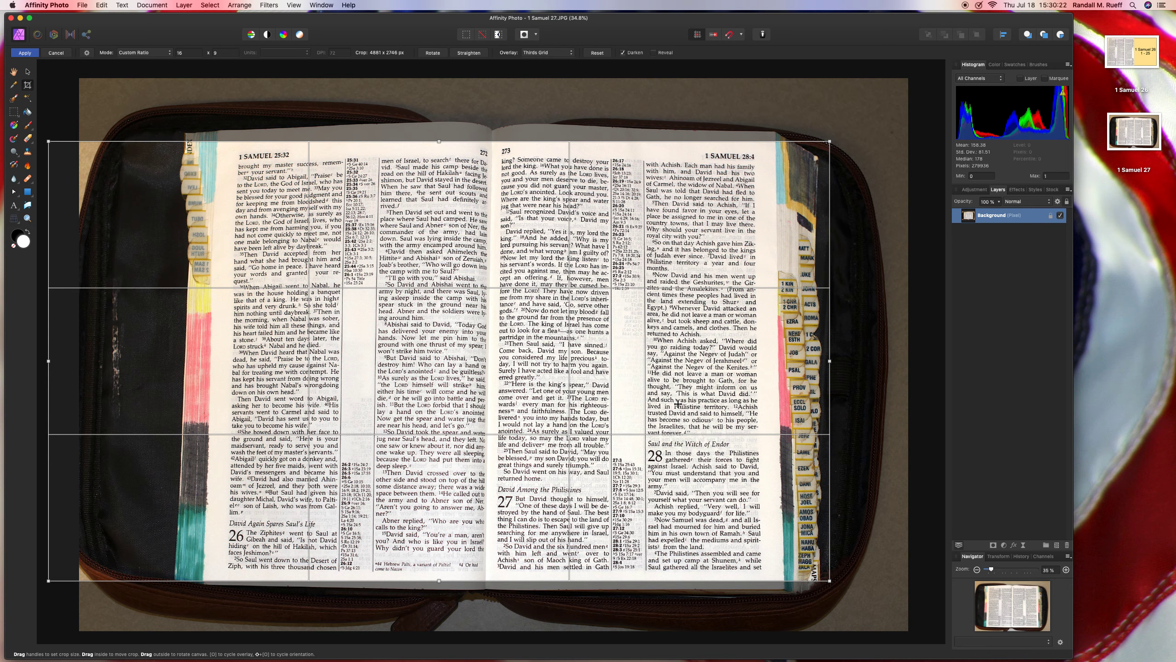
{"action": "key", "text": "Return"}
{"action": "key", "text": "super+s"}
{"action": "left_click", "coordinate": [568, 212]}
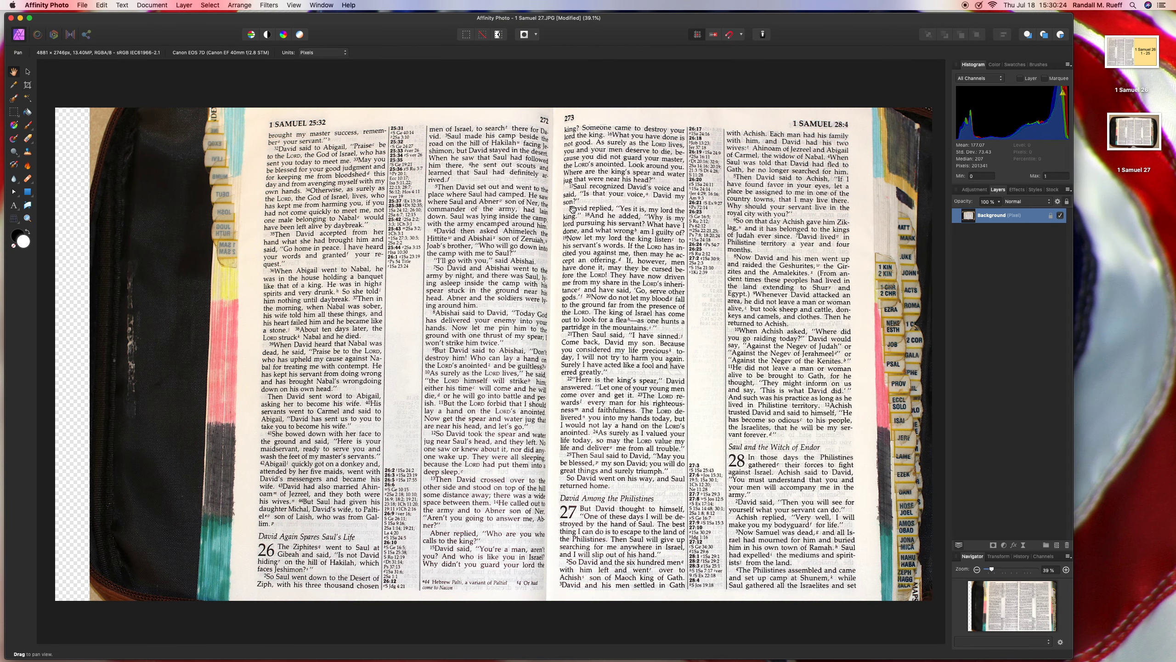
{"action": "left_click", "coordinate": [31, 197]}
Draw a dark purple (#4A0044) rectangle over the left page and start a text box on it
{"action": "left_click_drag", "start_coordinate": [50, 100], "coordinate": [554, 609]}
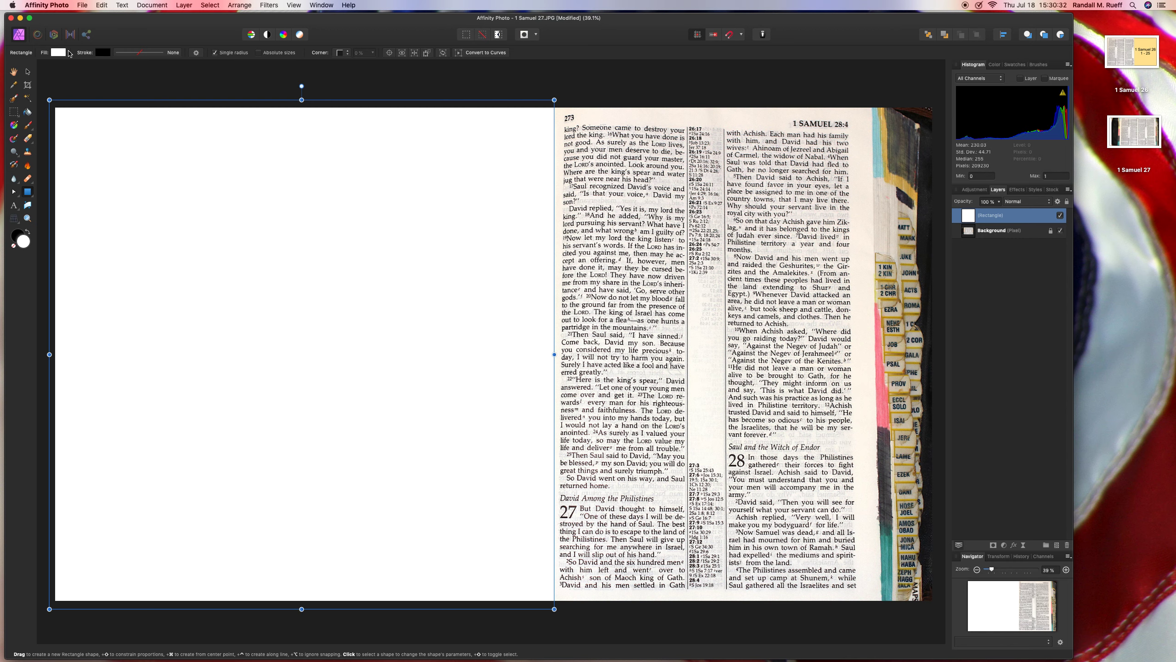
{"action": "left_click", "coordinate": [63, 53]}
{"action": "left_click", "coordinate": [155, 155]}
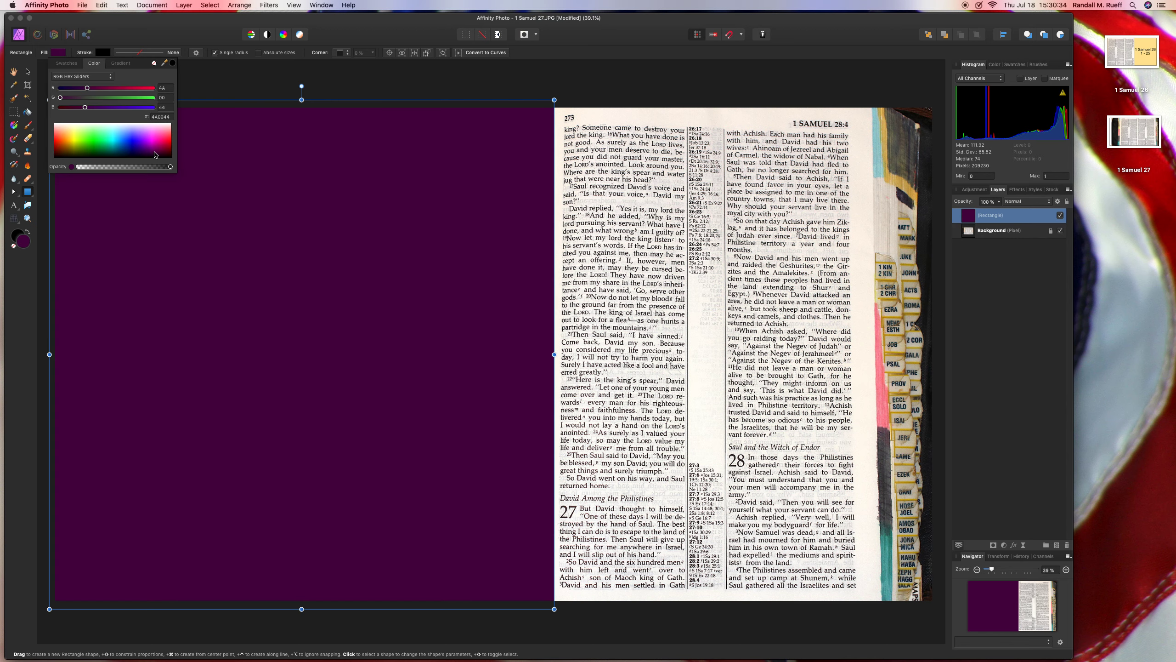
{"action": "left_click", "coordinate": [223, 94]}
{"action": "left_click", "coordinate": [13, 192]}
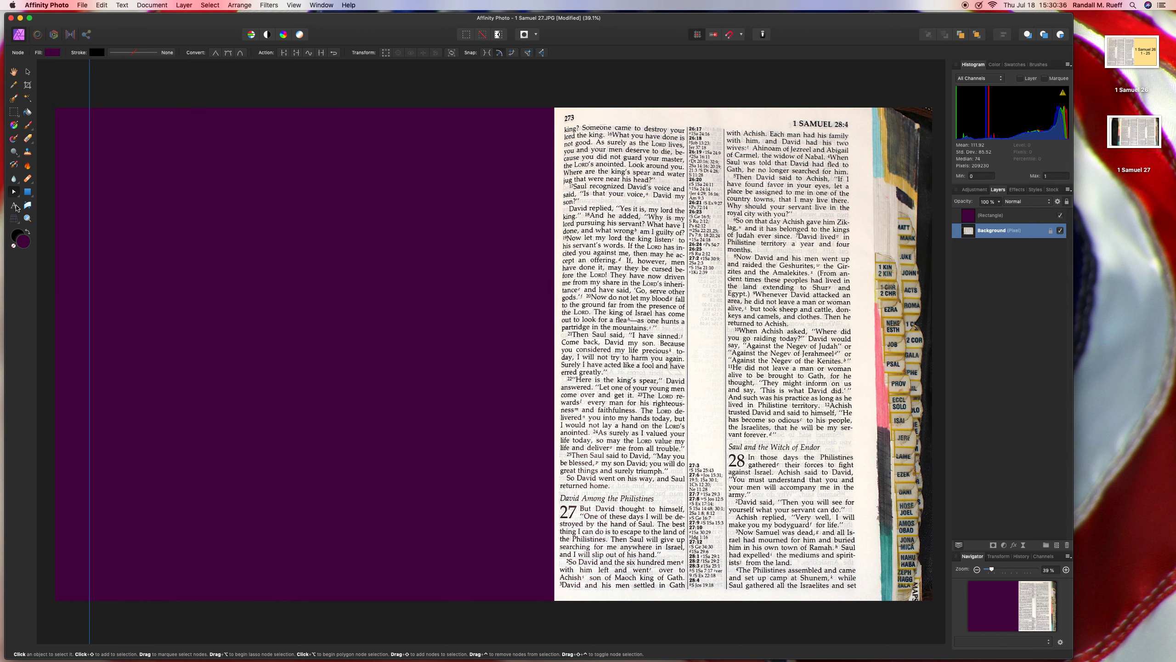
{"action": "left_click", "coordinate": [15, 206]}
{"action": "left_click_drag", "start_coordinate": [96, 231], "coordinate": [134, 273]}
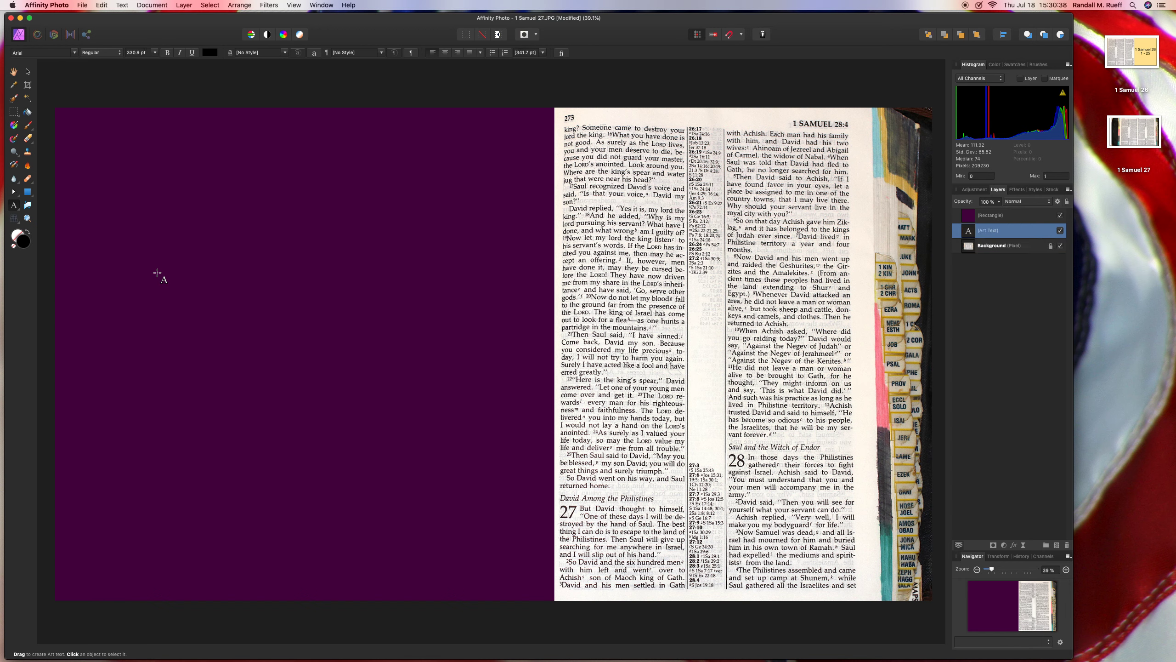
Type the two-line title '1 Samuel 27' and '1 - 12'
{"action": "type", "text": "1 Samu"}
{"action": "type", "text": "el 27"}
{"action": "key", "text": "Return"}
{"action": "type", "text": "1  "}
{"action": "type", "text": "12"}
{"action": "key", "text": "super+a"}
{"action": "key", "text": "Escape"}
Centre the title lines, make the text white and bring it in front of the rectangle
{"action": "left_click", "coordinate": [442, 53]}
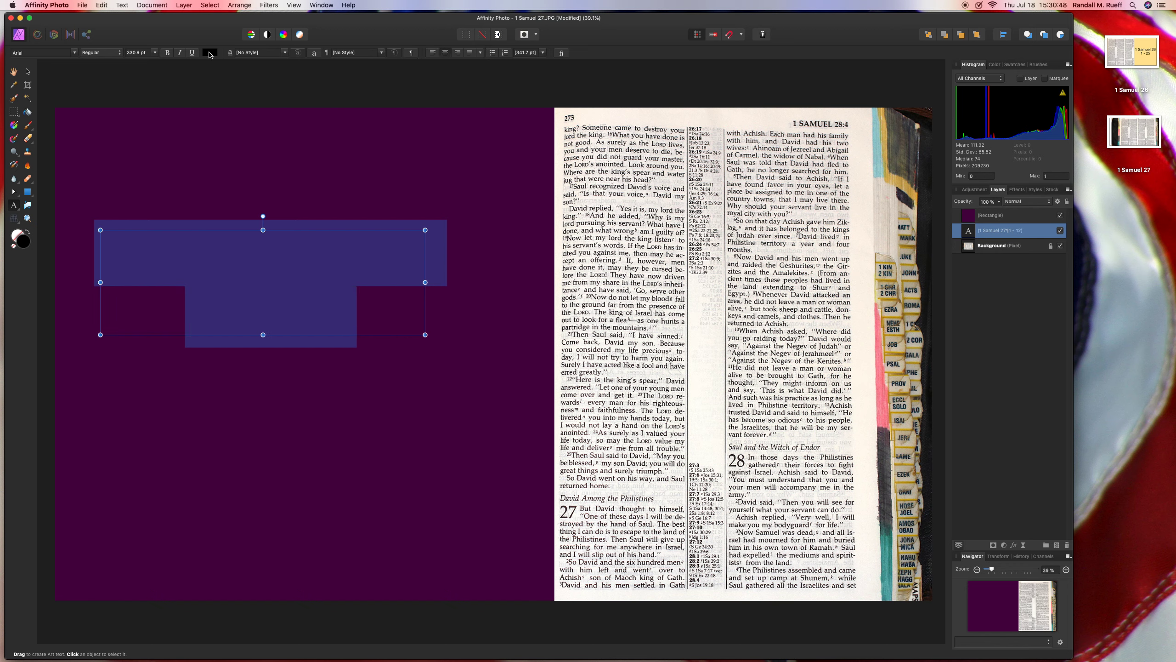
{"action": "left_click", "coordinate": [210, 53]}
{"action": "left_click", "coordinate": [239, 123]}
{"action": "left_click", "coordinate": [239, 5]}
{"action": "key", "text": "Return"}
Enlarge the title and centre it on the purple panel
{"action": "key", "text": "v"}
{"action": "left_click_drag", "start_coordinate": [287, 273], "coordinate": [258, 277]}
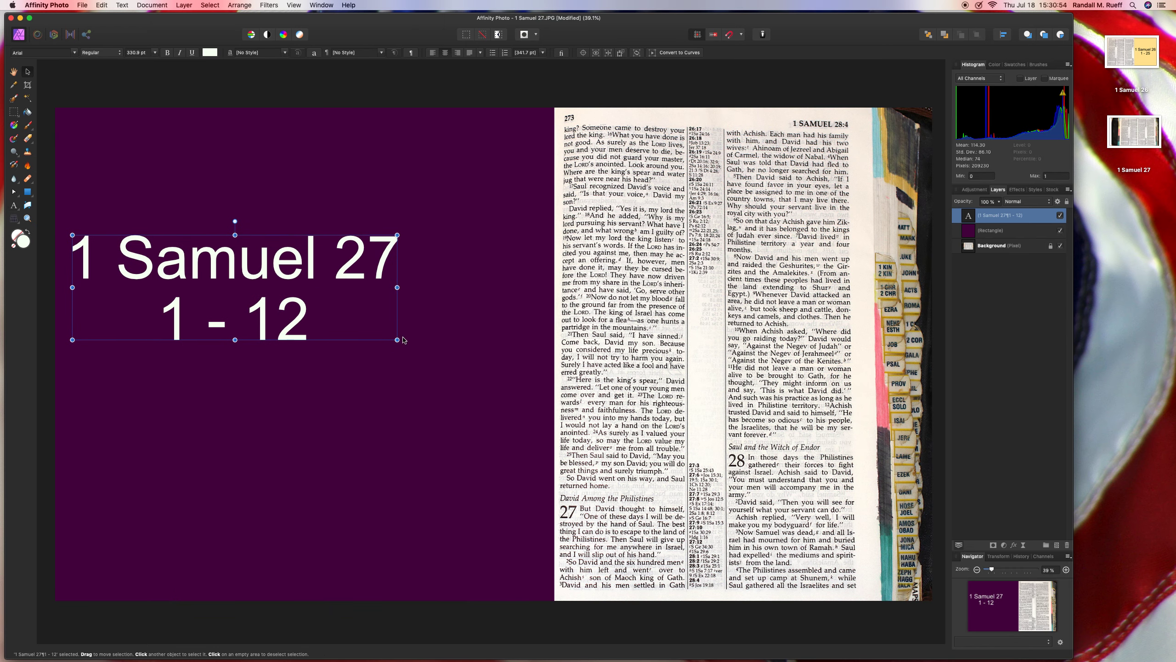
{"action": "left_click_drag", "start_coordinate": [398, 340], "coordinate": [532, 384]}
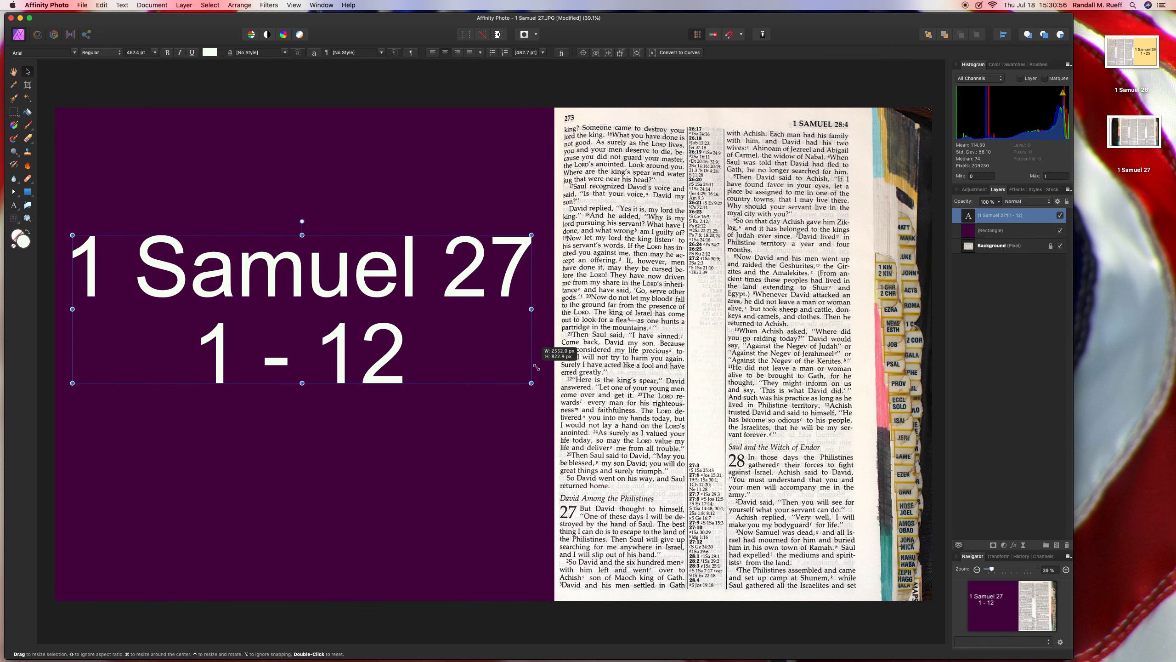
{"action": "left_click_drag", "start_coordinate": [481, 303], "coordinate": [482, 341]}
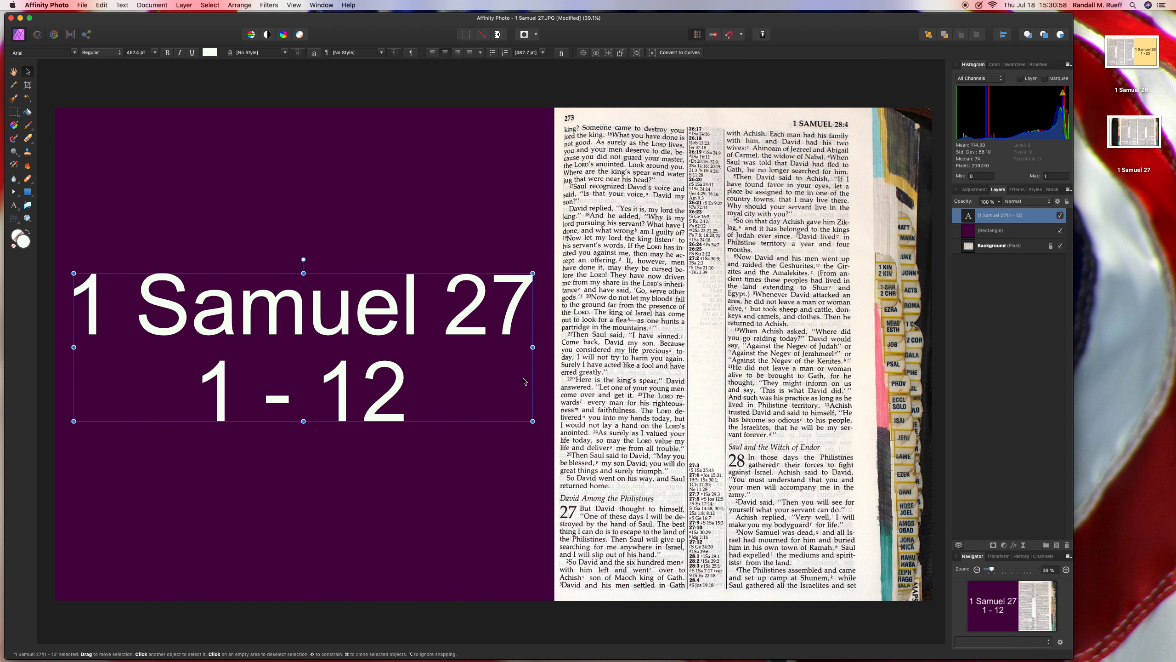
{"action": "left_click_drag", "start_coordinate": [533, 422], "coordinate": [523, 418]}
{"action": "left_click_drag", "start_coordinate": [469, 344], "coordinate": [476, 350]}
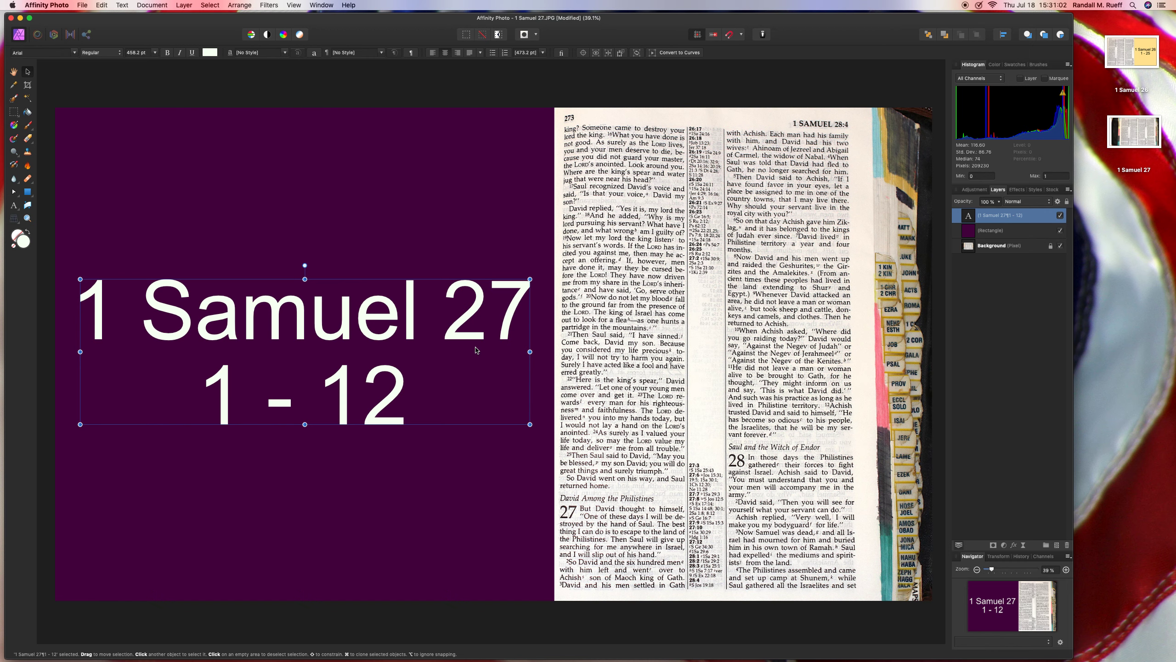
{"action": "left_click", "coordinate": [56, 86]}
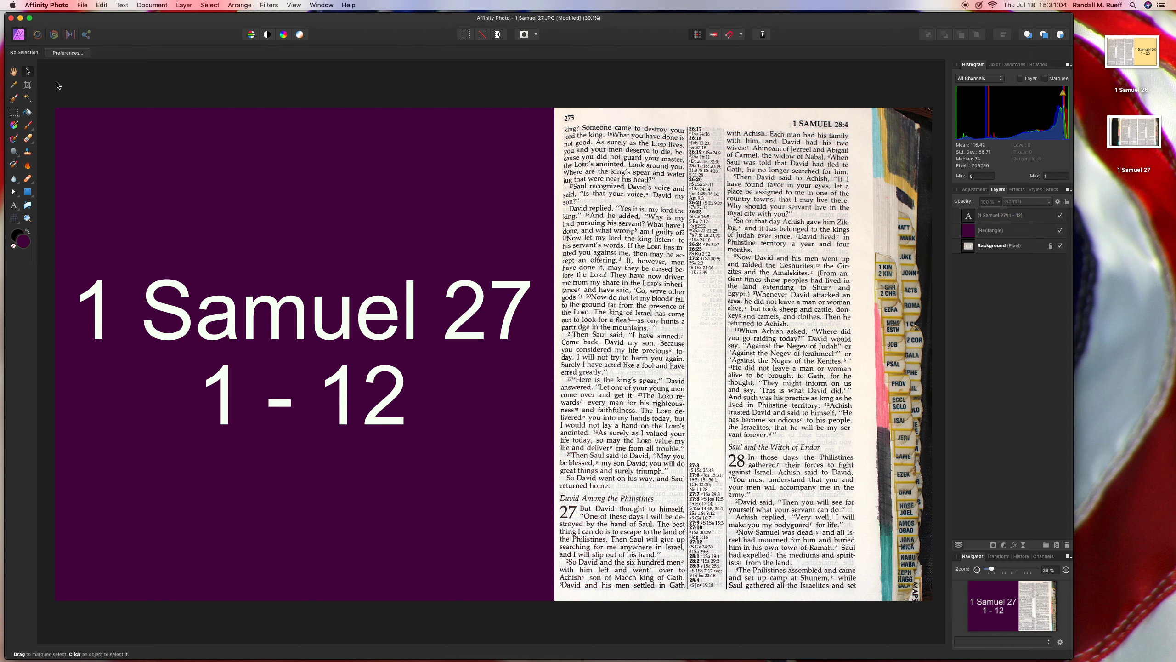
Save the 1 Samuel 27 photo flattened and quit Affinity Photo
{"action": "key", "text": "super+s"}
{"action": "left_click", "coordinate": [533, 212]}
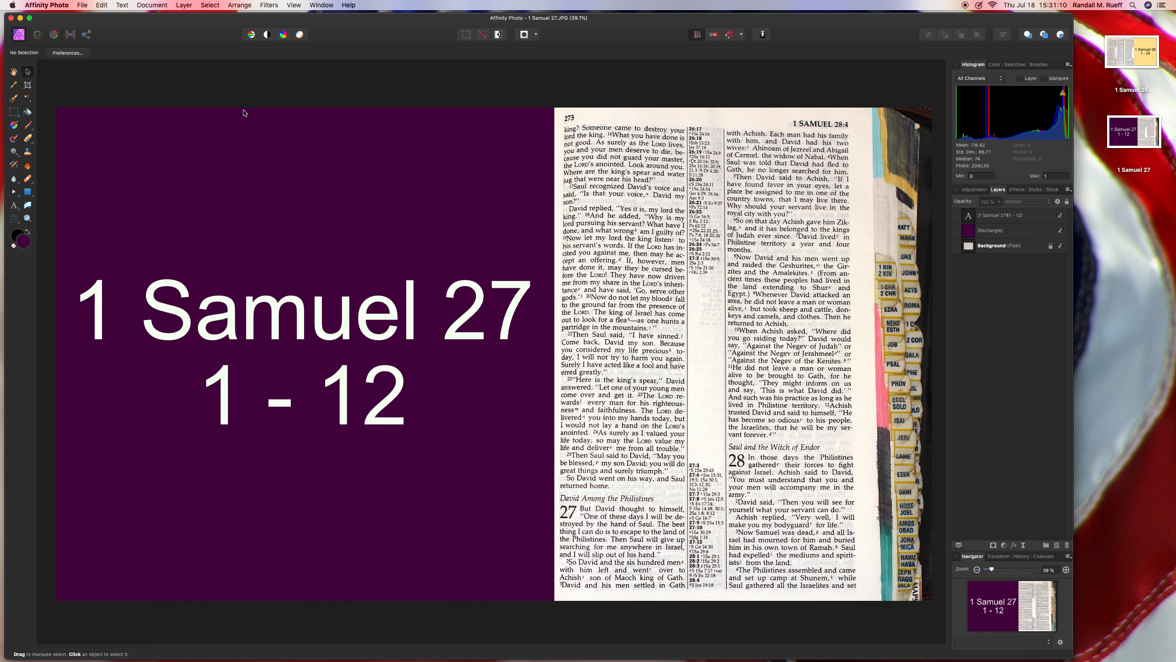
{"action": "left_click", "coordinate": [46, 5]}
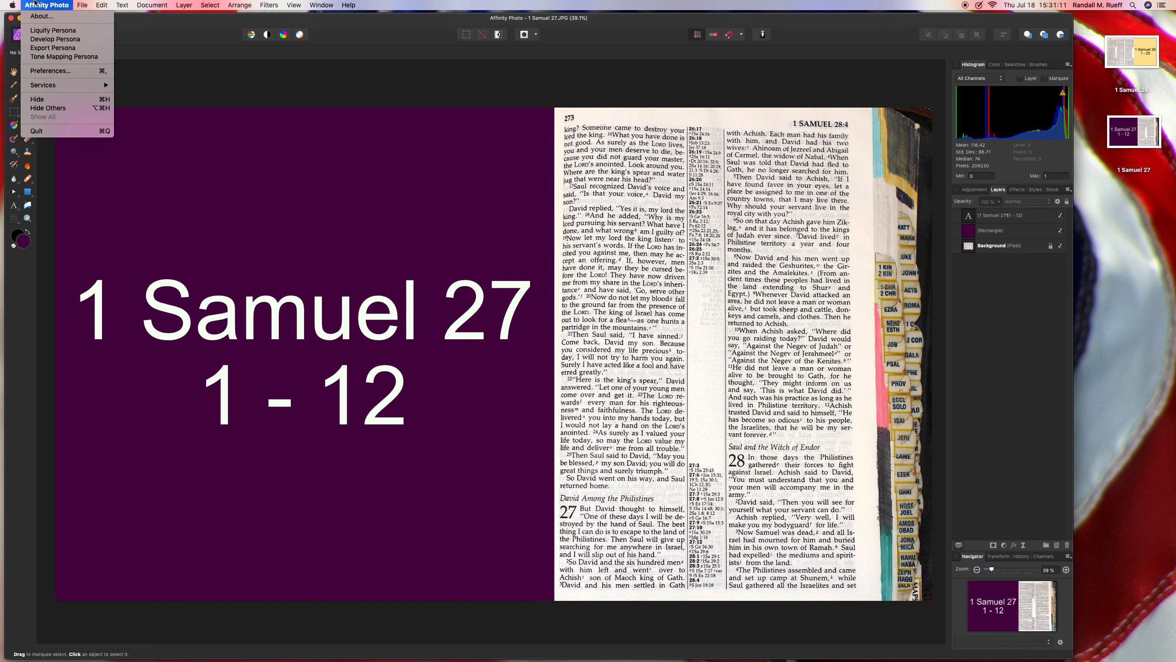
{"action": "left_click", "coordinate": [54, 131]}
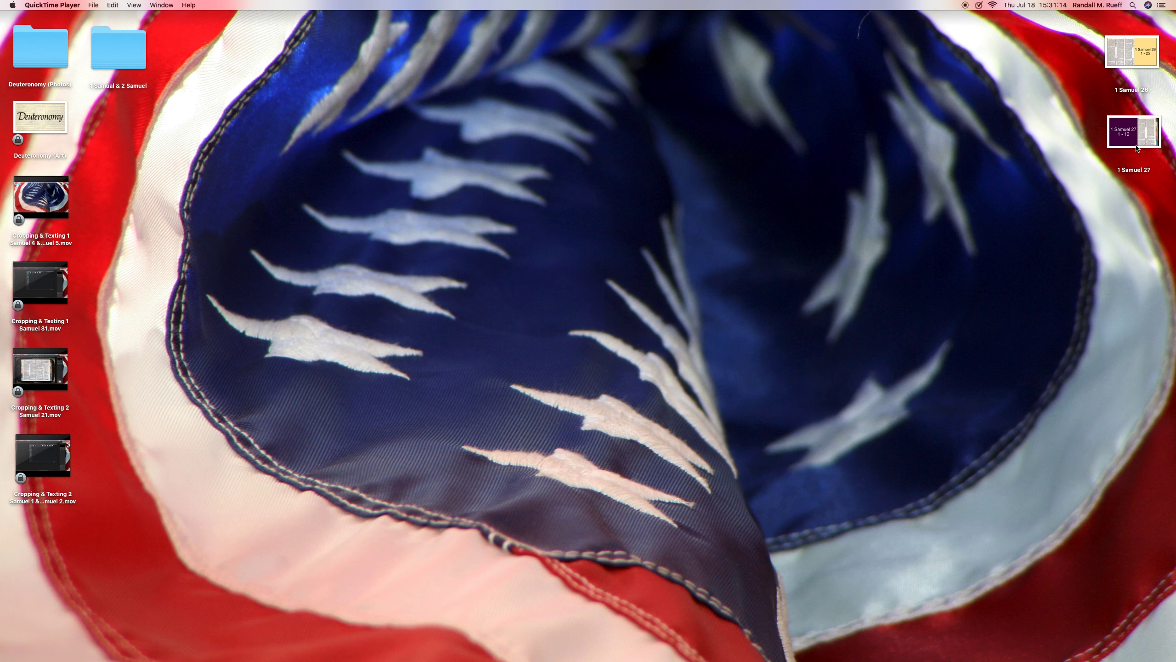
Move the 1 Samuel 26 and 27 images from the desktop into the 1 Samuel folder
{"action": "double_click", "coordinate": [107, 55]}
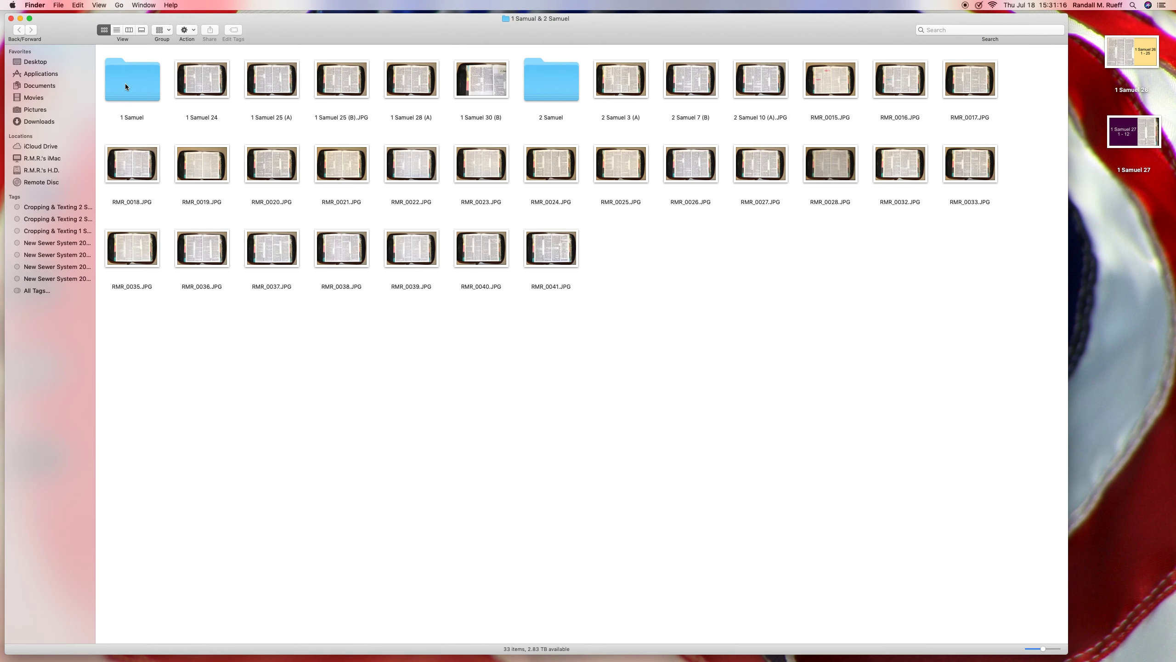
{"action": "left_click", "coordinate": [127, 88]}
{"action": "double_click", "coordinate": [127, 91]}
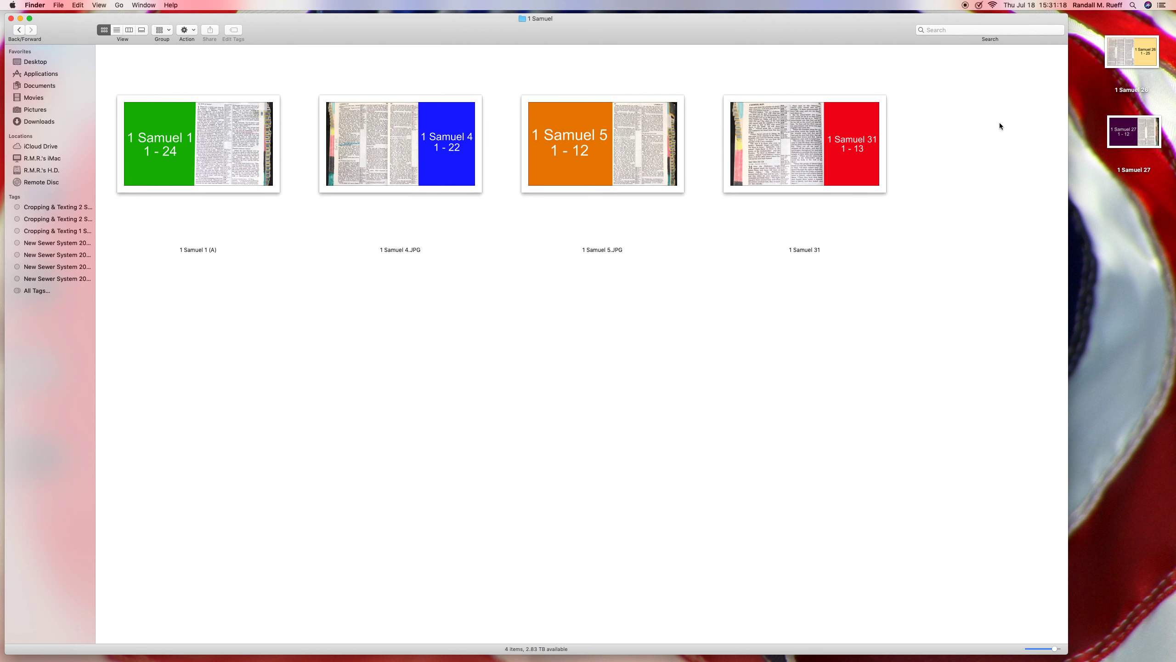
{"action": "left_click_drag", "start_coordinate": [1097, 20], "coordinate": [1168, 174]}
{"action": "left_click_drag", "start_coordinate": [1120, 66], "coordinate": [746, 347]}
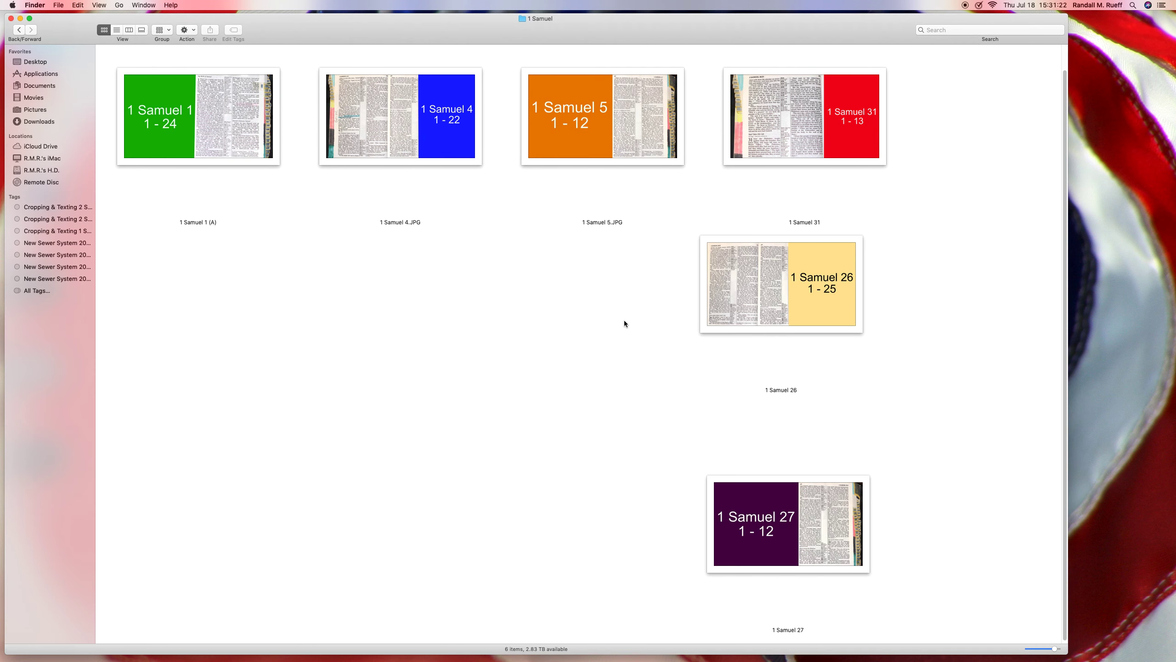
Preview the 1 Samuel 27 and 1 Samuel 26 images, then clear the selection
{"action": "double_click", "coordinate": [785, 500]}
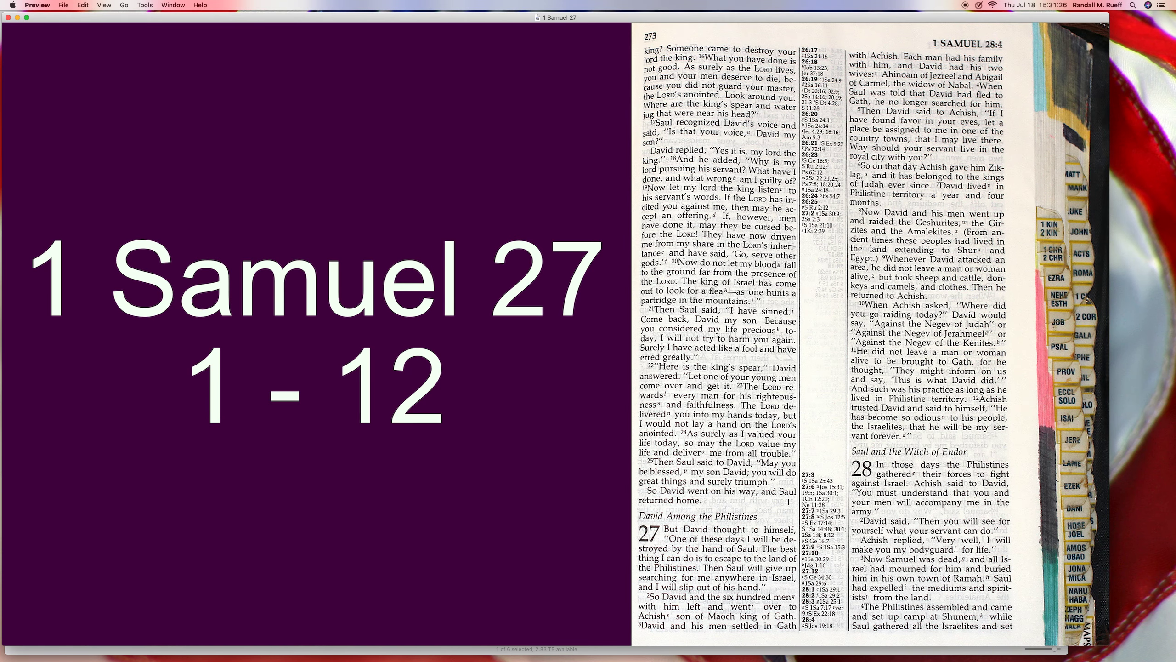
{"action": "key", "text": "super+q"}
{"action": "double_click", "coordinate": [746, 290]}
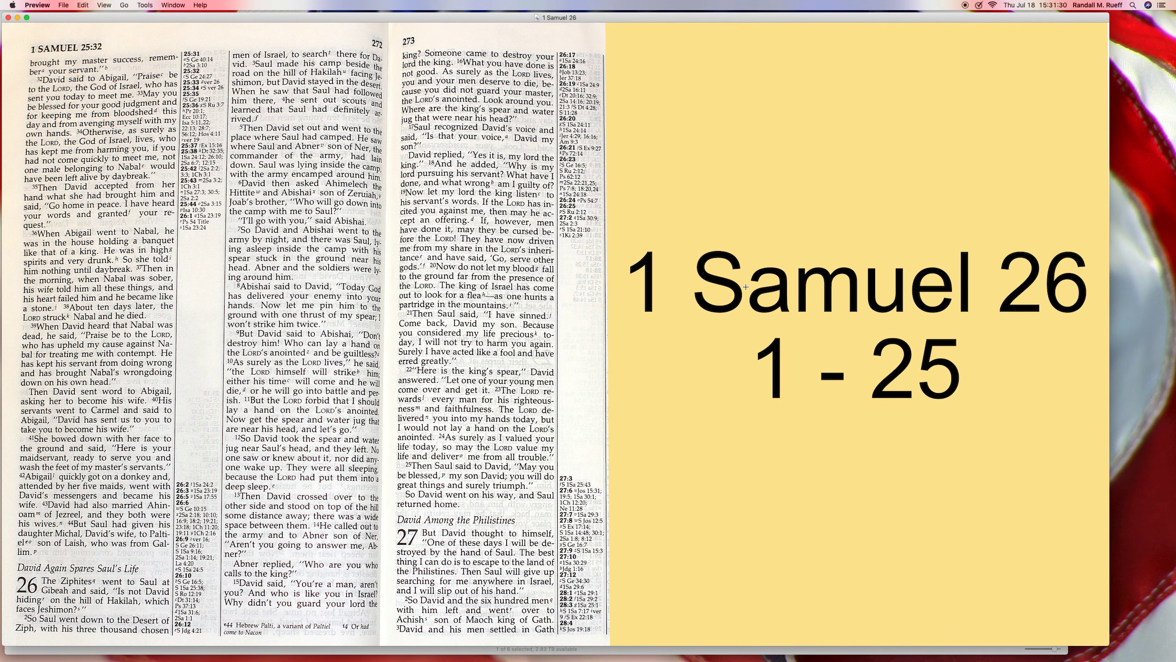
{"action": "key", "text": "cmd+w"}
{"action": "left_click", "coordinate": [581, 313]}
{"action": "left_click", "coordinate": [87, 5]}
{"action": "mouse_move", "coordinate": [115, 83]}
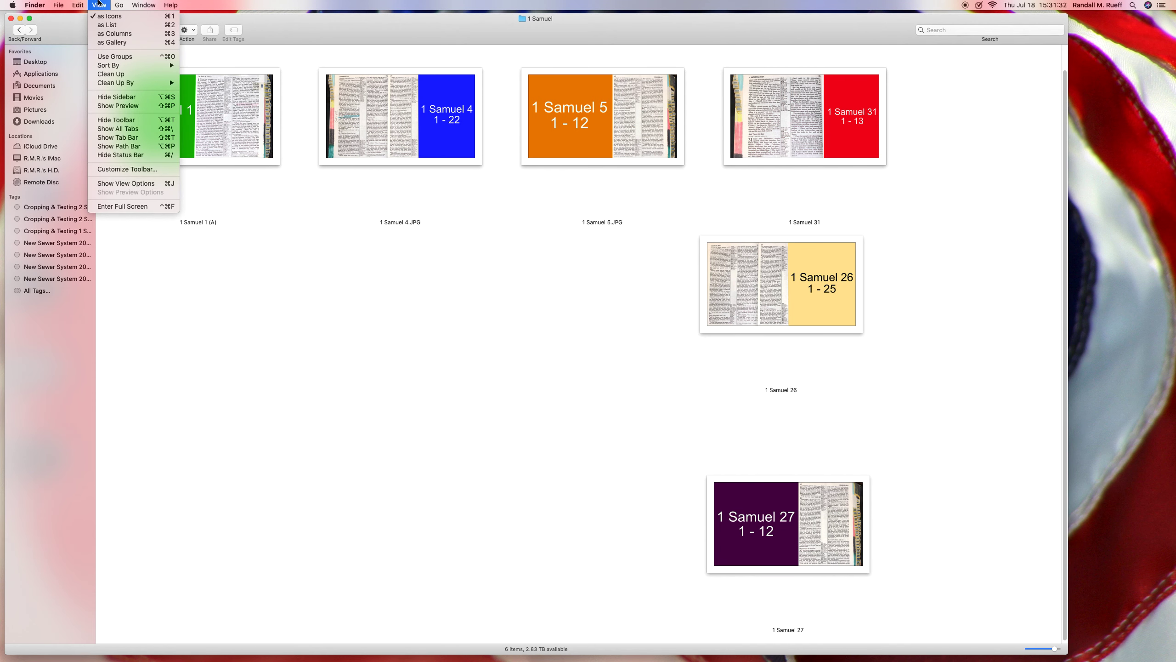
Clean up the 1 Samuel folder's icons by name, then close its Finder window
{"action": "left_click", "coordinate": [198, 82]}
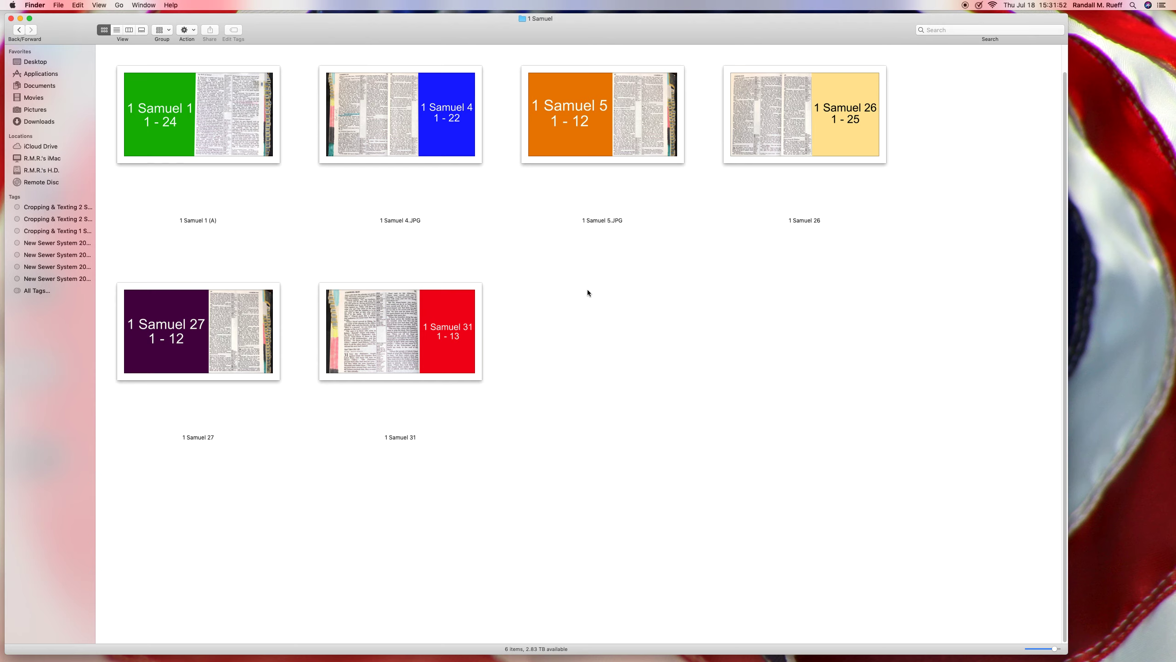
{"action": "left_click", "coordinate": [11, 18]}
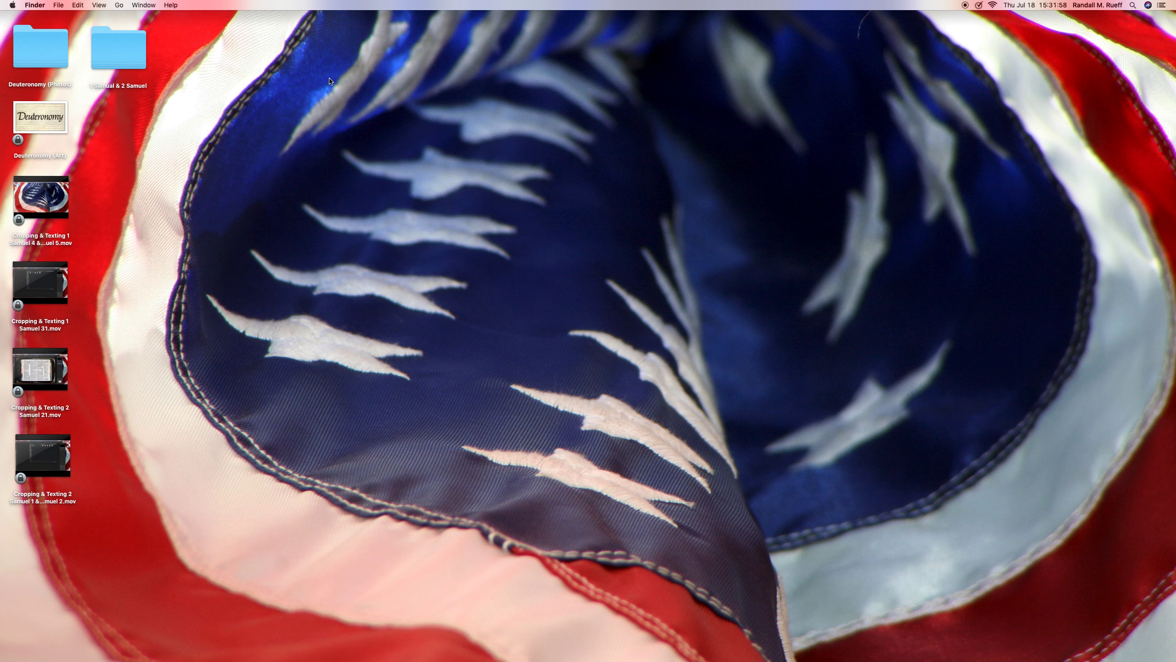